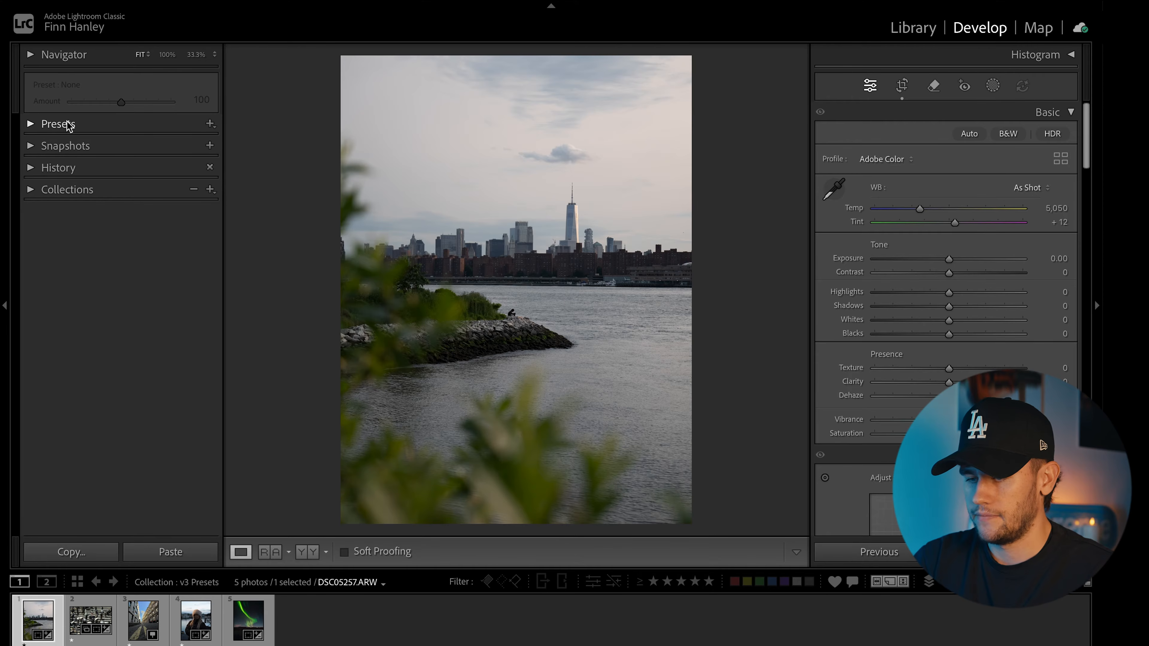
Step: Import the SouthOptic - V3 preset folder from disk into the Presets panel
{"action": "left_click", "coordinate": [31, 125]}
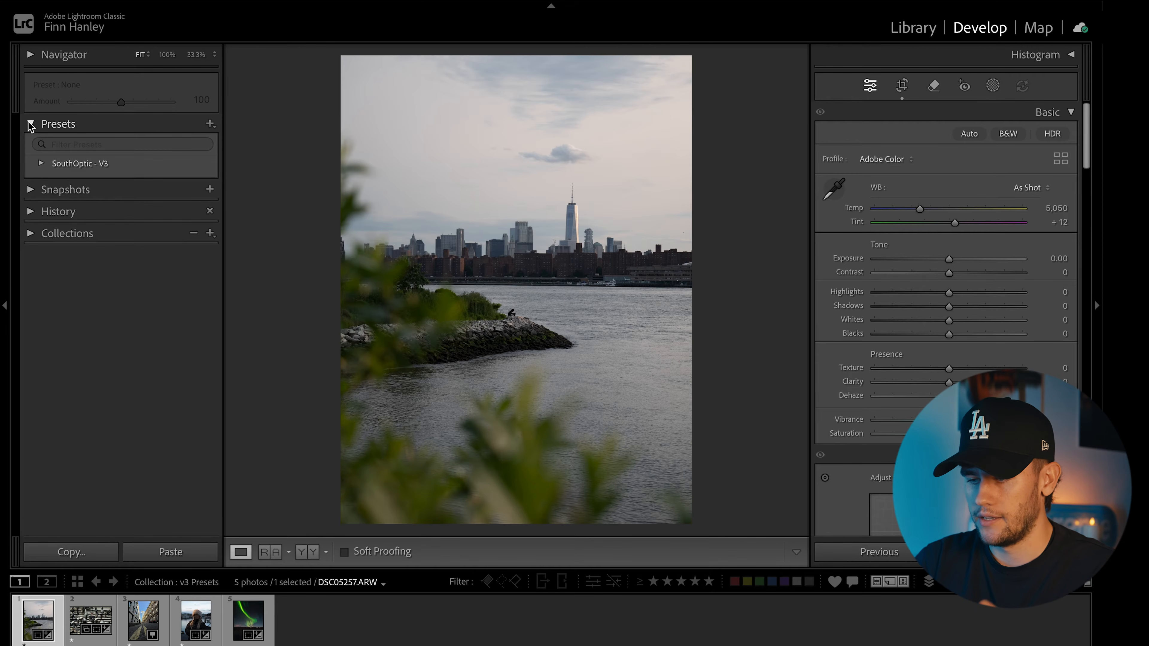
{"action": "left_click", "coordinate": [210, 126]}
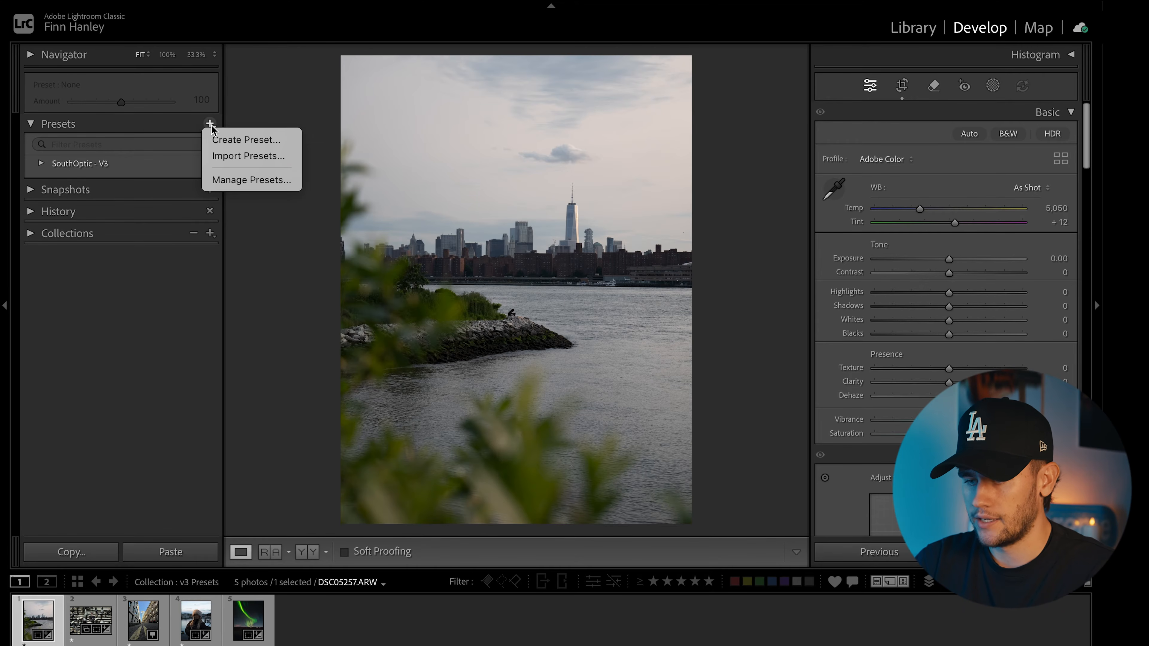
{"action": "left_click", "coordinate": [262, 156]}
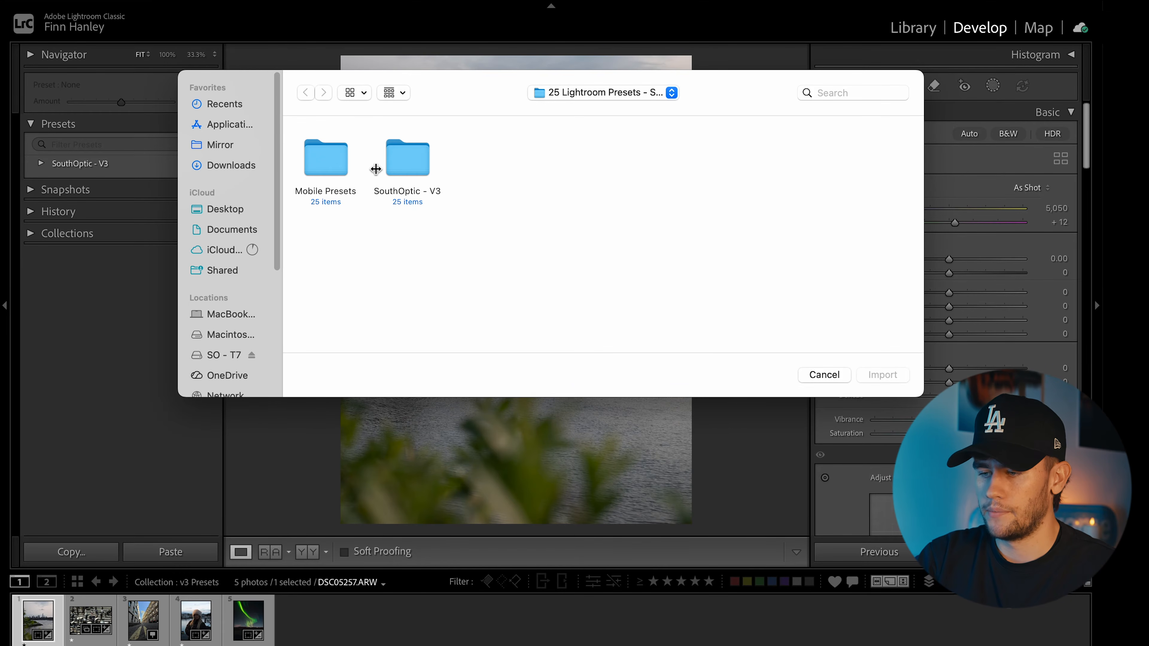
{"action": "left_click", "coordinate": [407, 158]}
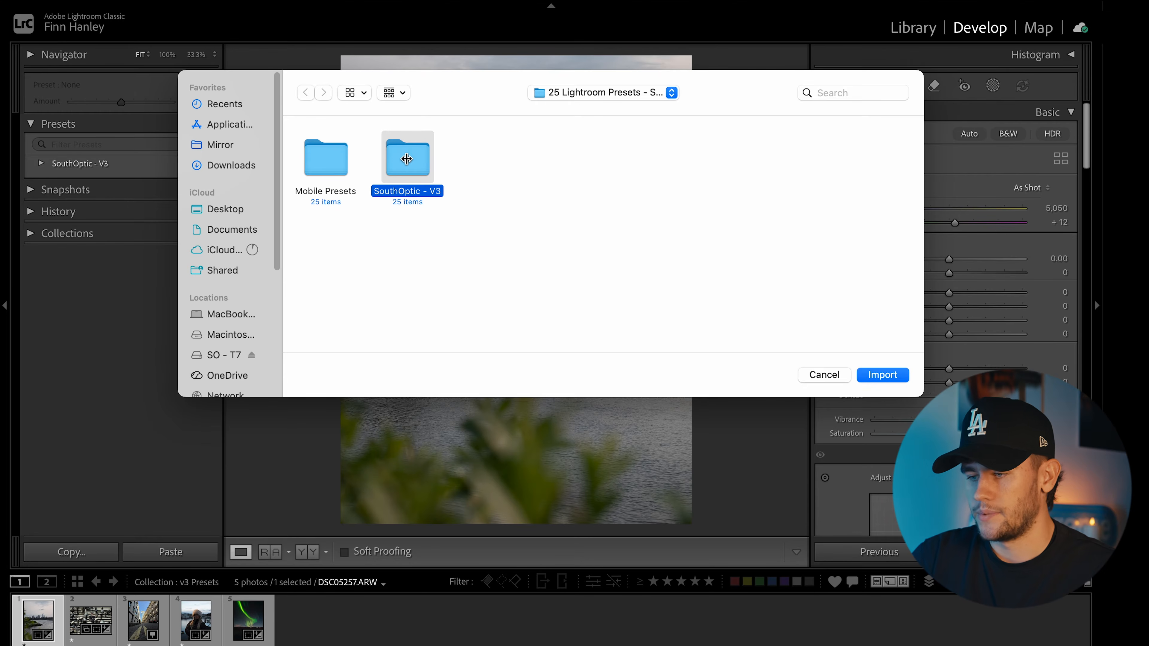
{"action": "left_click", "coordinate": [884, 374]}
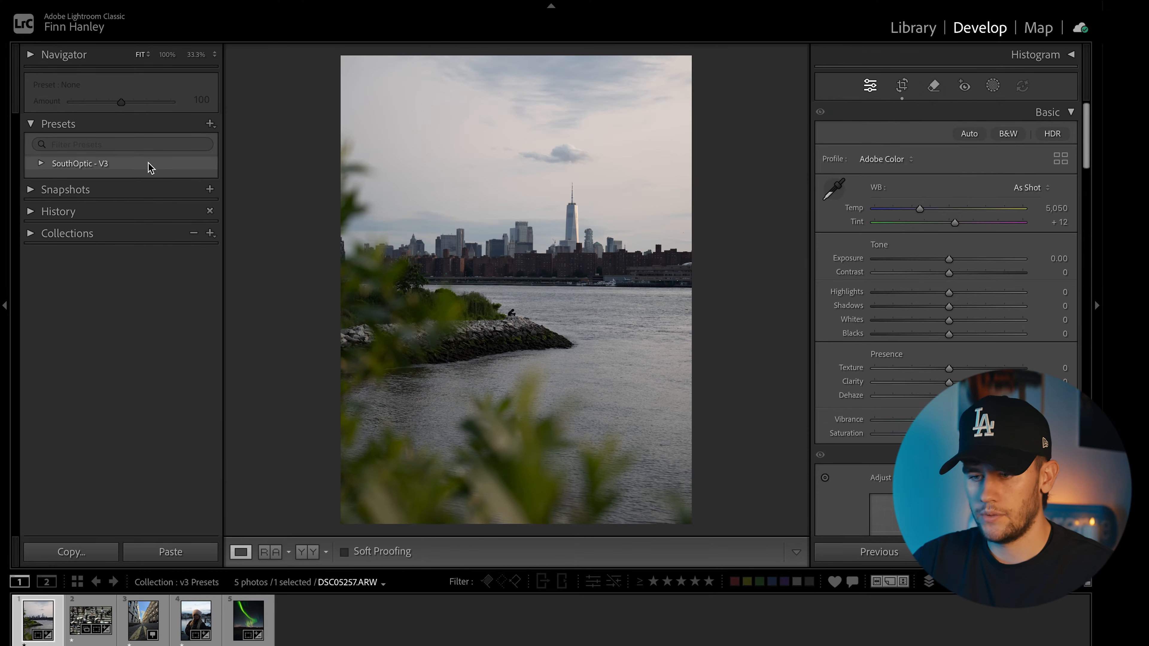
Step: Expand the SouthOptic - V3 group to list its presets, 1 | Night Mode through 25 | Sunset Beach
{"action": "left_click", "coordinate": [41, 163]}
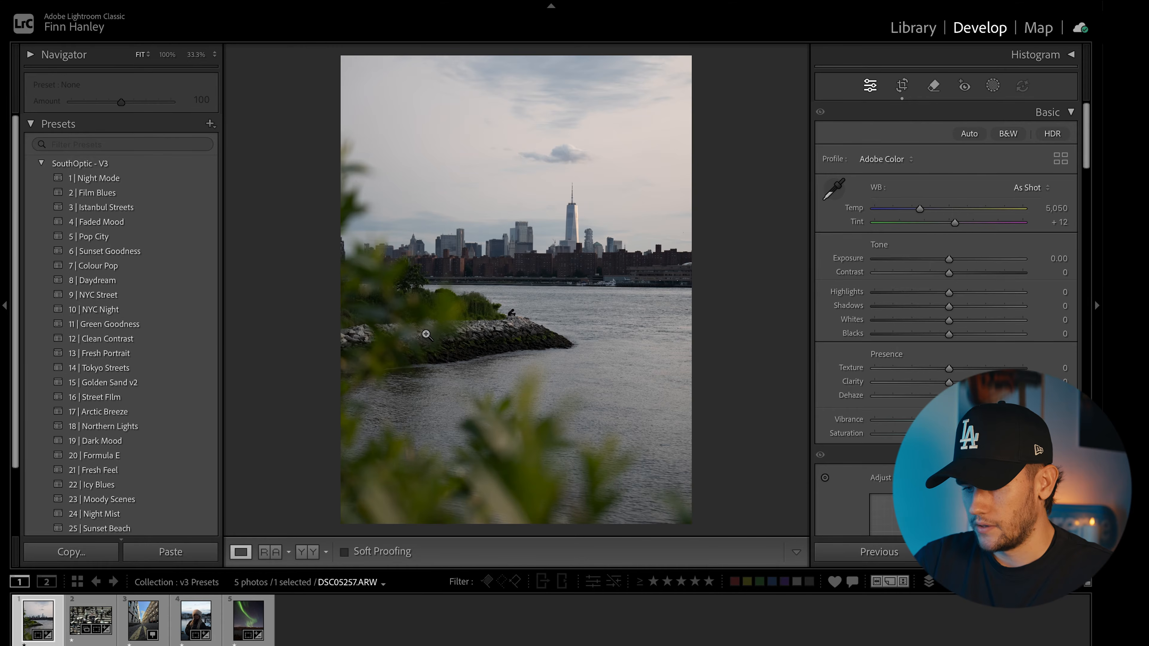
Step: Apply 11 | Green Goodness to the skyline, with Temp 5,568 and Shadows about +67
{"action": "left_click", "coordinate": [188, 326]}
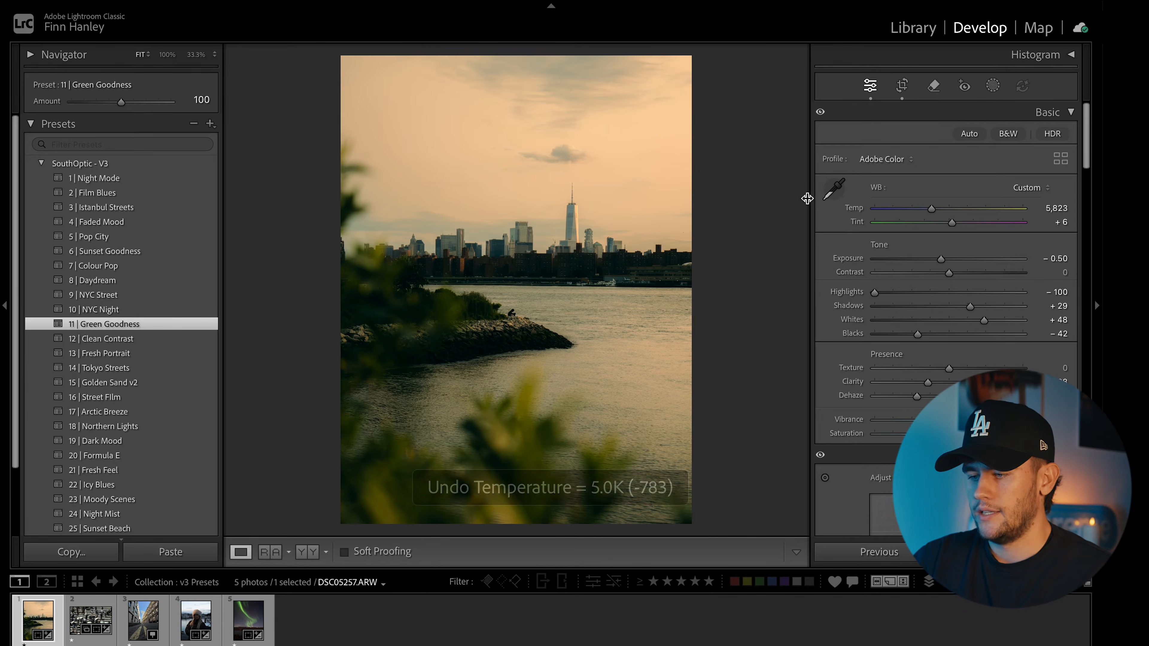
{"action": "left_click_drag", "start_coordinate": [931, 212], "coordinate": [927, 214]}
{"action": "left_click_drag", "start_coordinate": [972, 309], "coordinate": [1002, 309]}
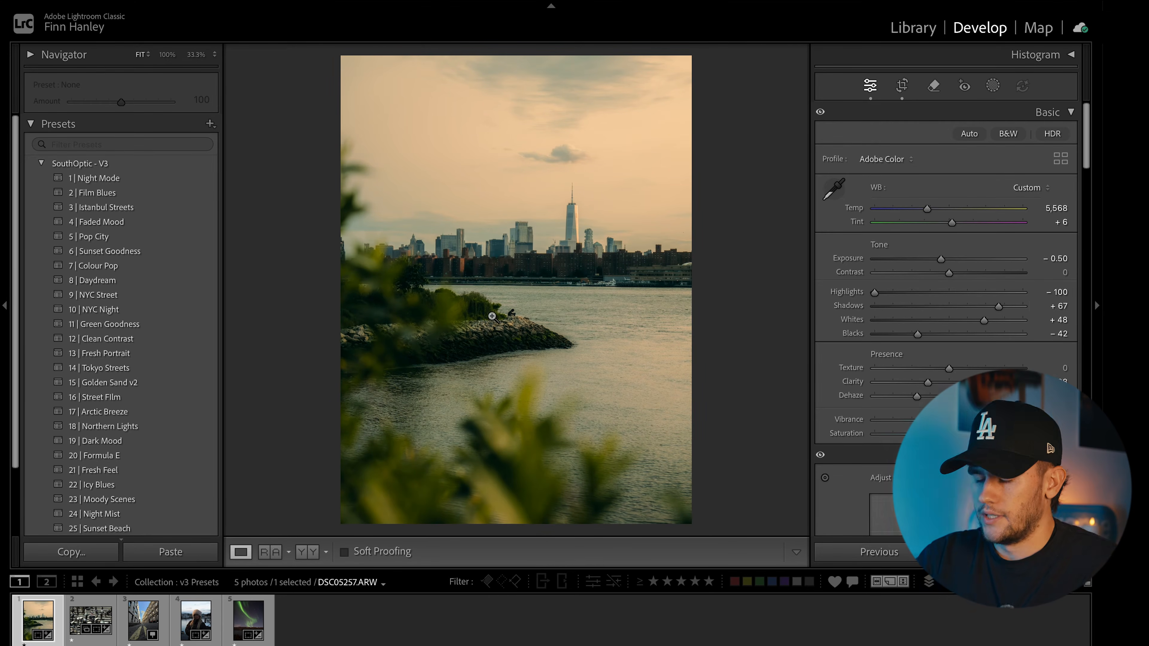
Step: Compare the skyline edit with its original, side by side and as a Before view
{"action": "left_click", "coordinate": [304, 551]}
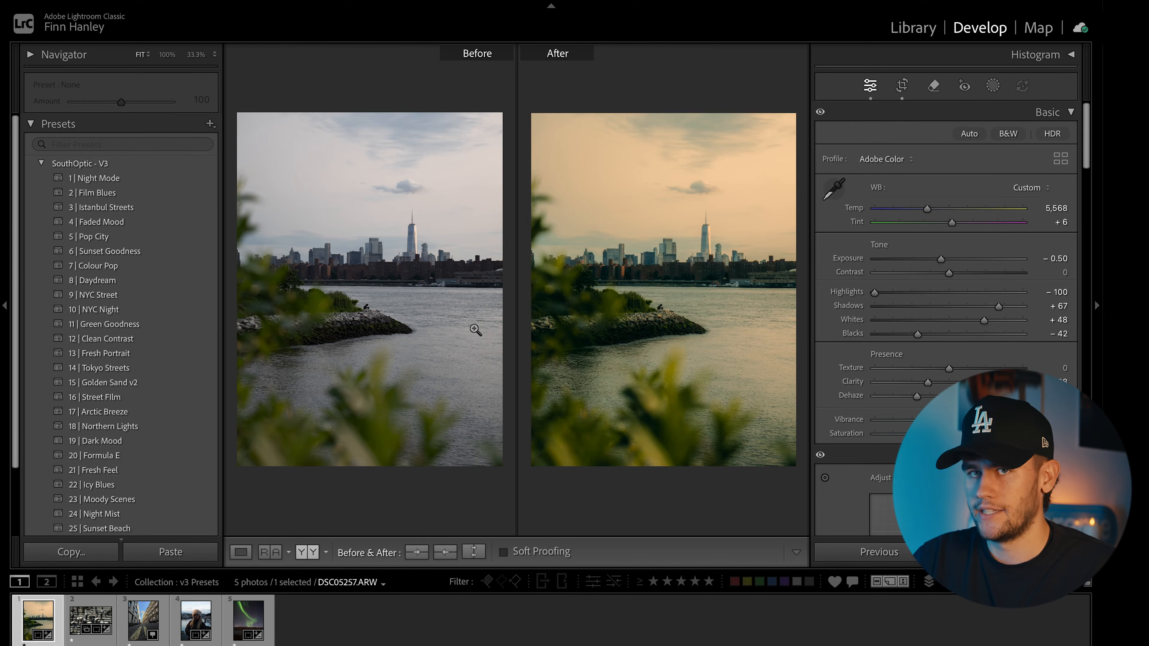
{"action": "key", "text": "y"}
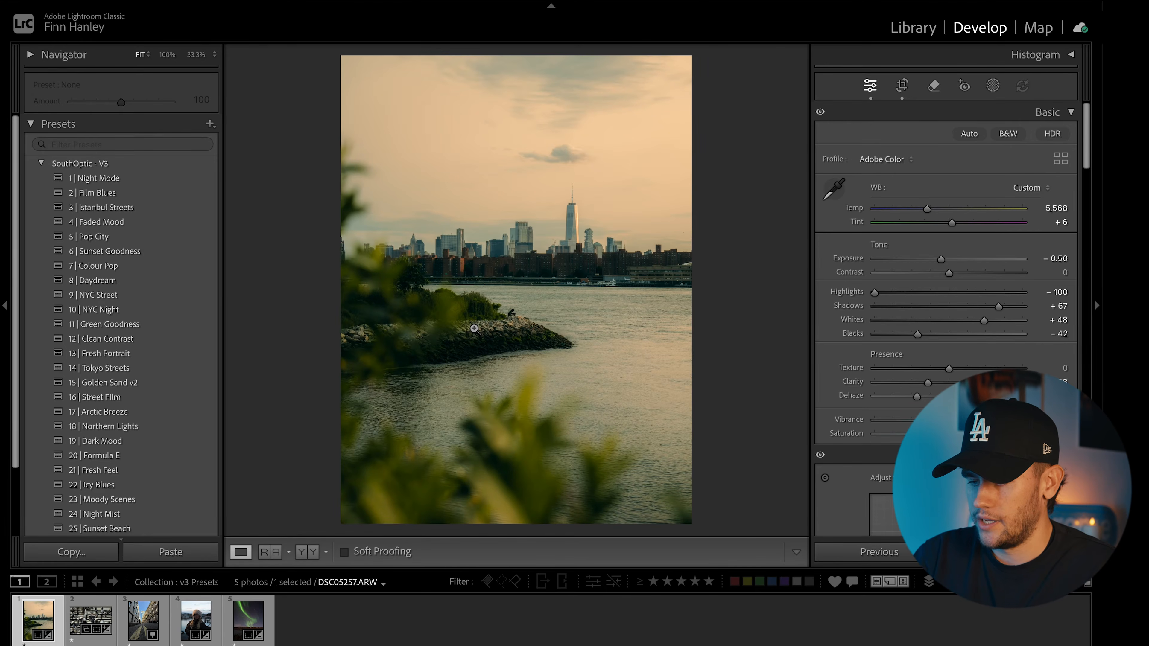
{"action": "key", "text": "backslash"}
{"action": "key", "text": "backslash"}
{"action": "key", "text": "backslash"}
{"action": "key", "text": "backslash"}
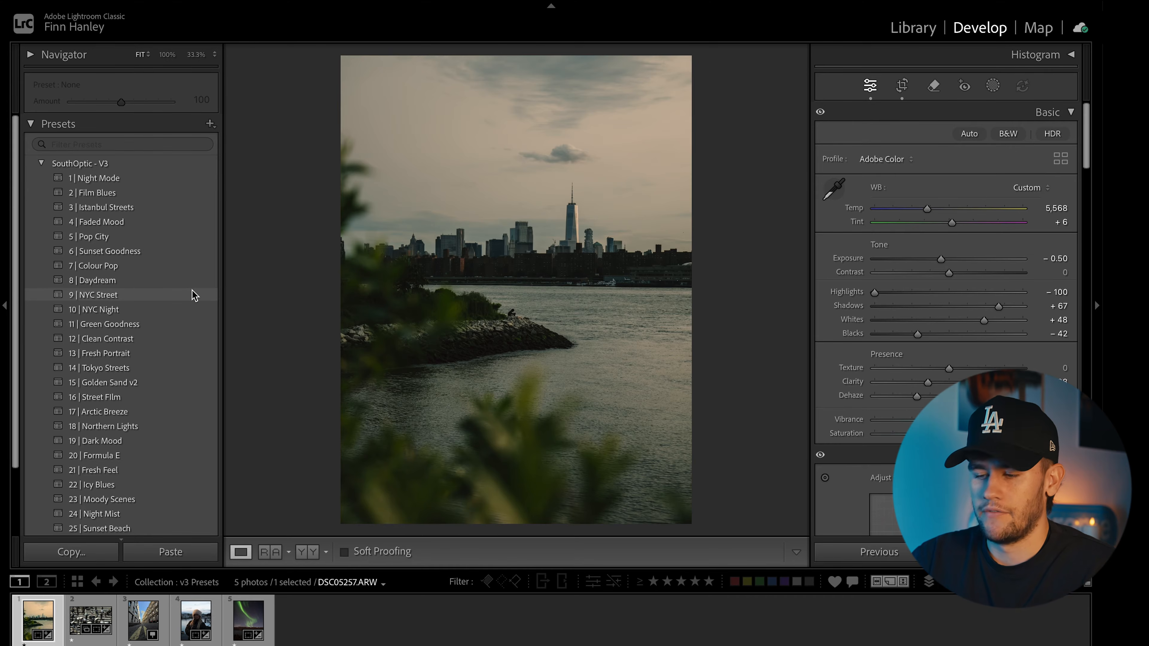
Step: Restyle the skyline with 9 | NYC Street at exposure +0.20, then go to the crosswalk photo
{"action": "left_click", "coordinate": [195, 295]}
{"action": "left_click_drag", "start_coordinate": [937, 259], "coordinate": [953, 259]}
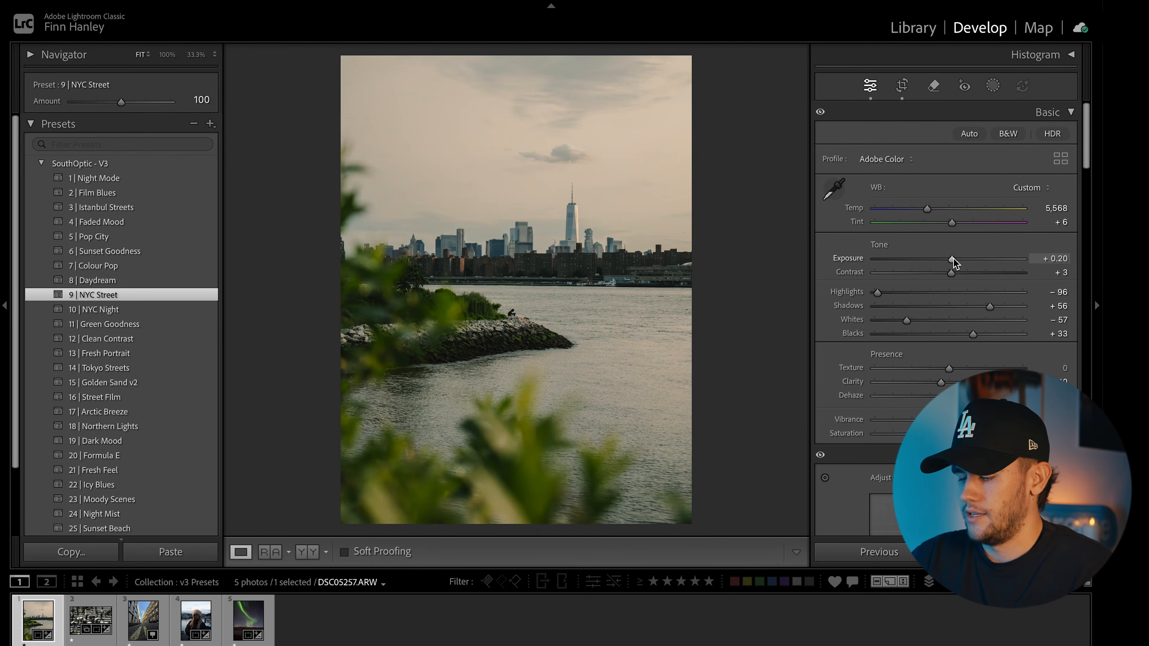
{"action": "key", "text": "backslash"}
{"action": "key", "text": "backslash"}
{"action": "key", "text": "backslash"}
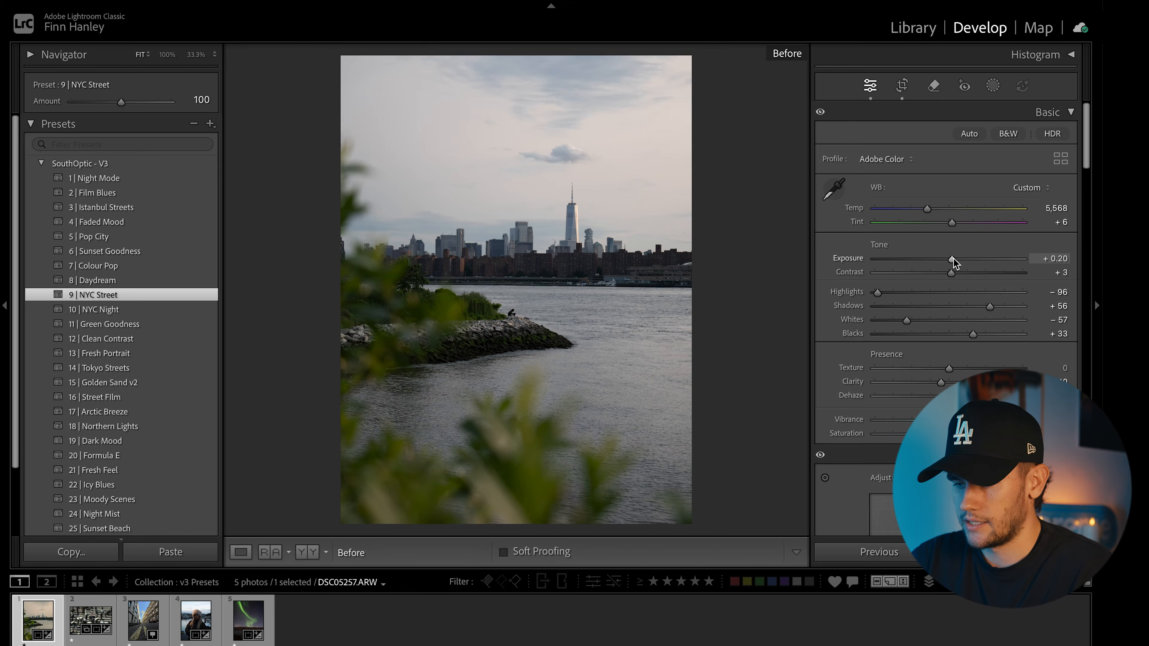
{"action": "key", "text": "backslash"}
{"action": "key", "text": "Right"}
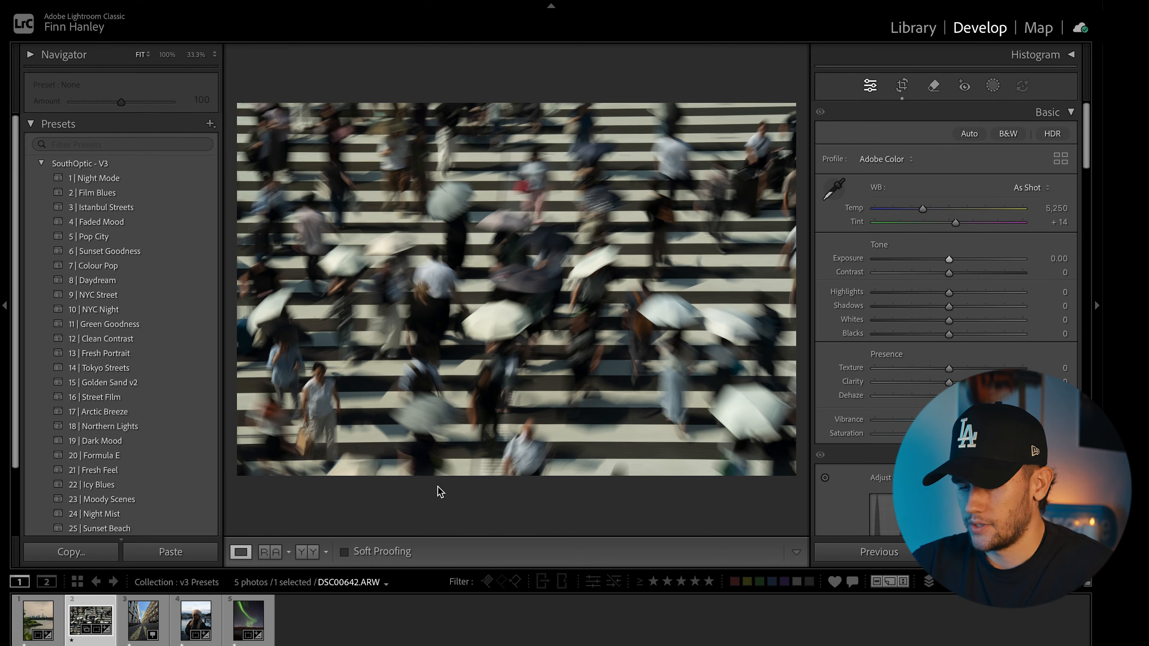
Step: Apply 23 | Moody Scenes to the crosswalk photo, cool Temp to 4,731, Shadows +74, adjust Clarity
{"action": "left_click", "coordinate": [172, 506]}
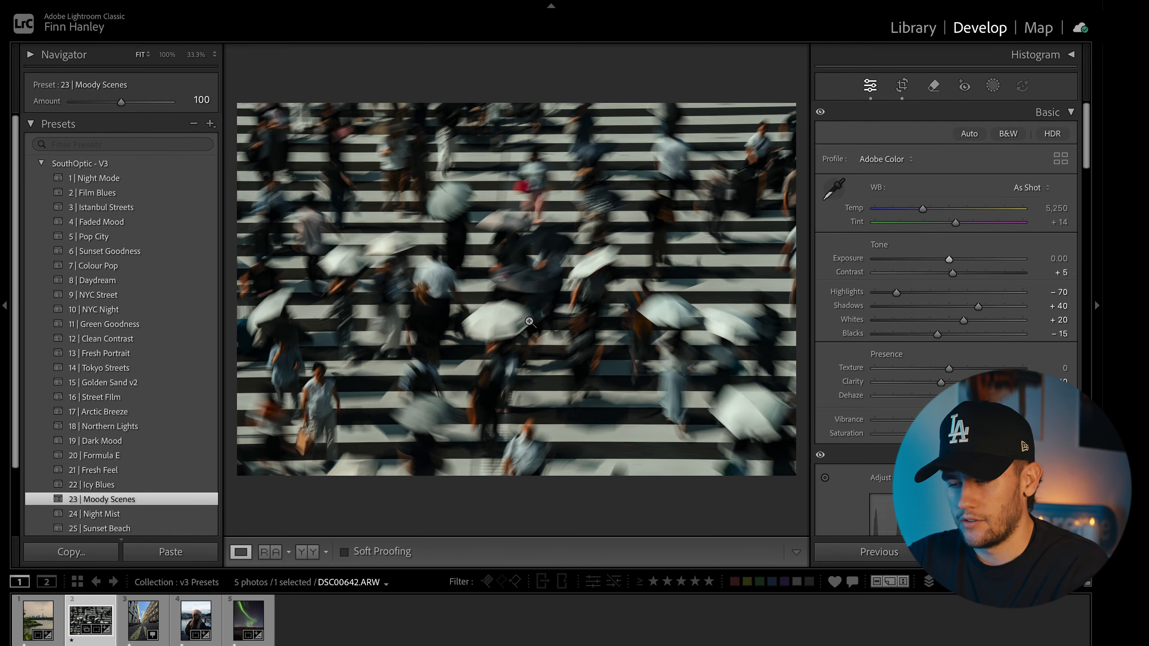
{"action": "left_click_drag", "start_coordinate": [923, 207], "coordinate": [914, 210]}
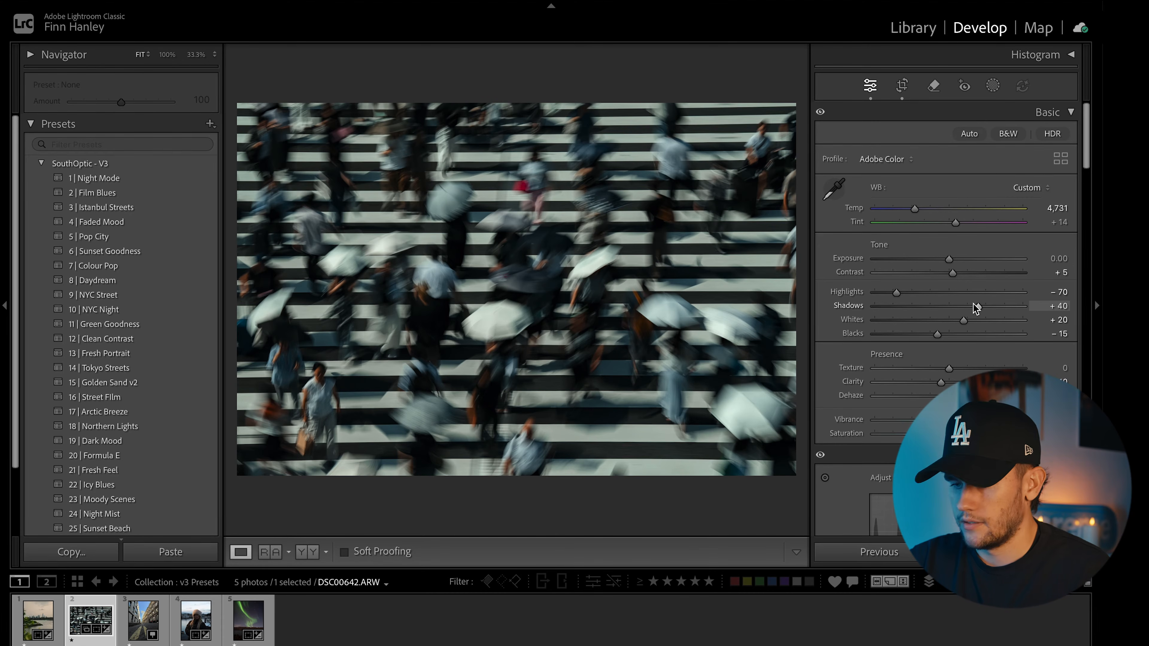
{"action": "left_click_drag", "start_coordinate": [976, 306], "coordinate": [1002, 306]}
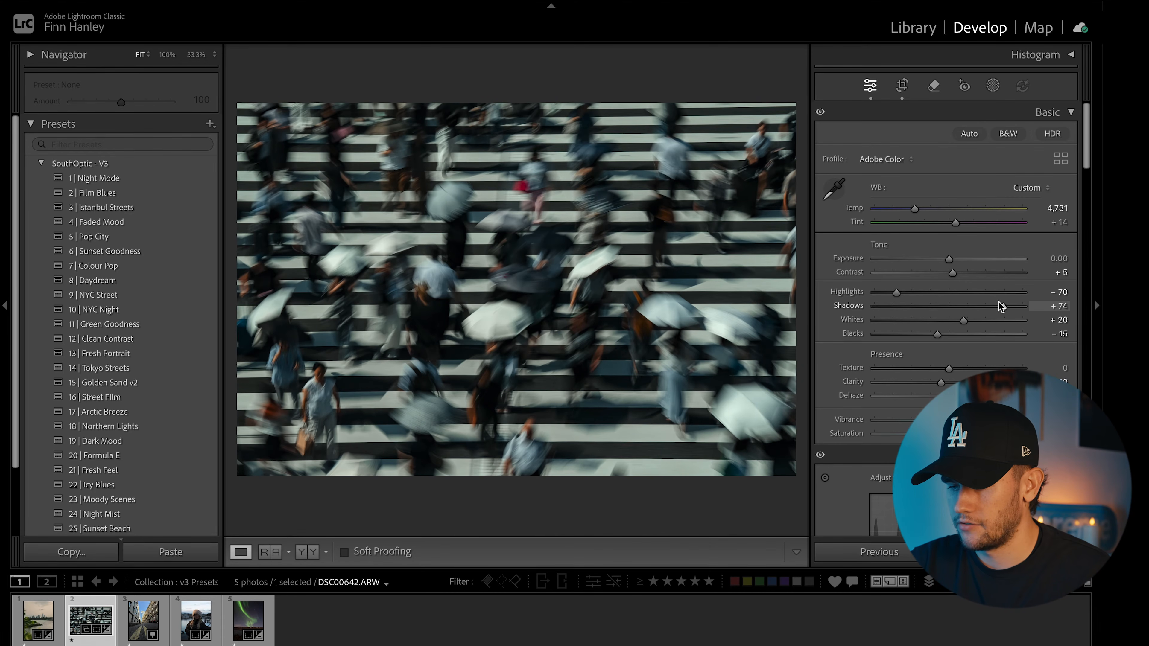
{"action": "left_click_drag", "start_coordinate": [941, 382], "coordinate": [932, 385]}
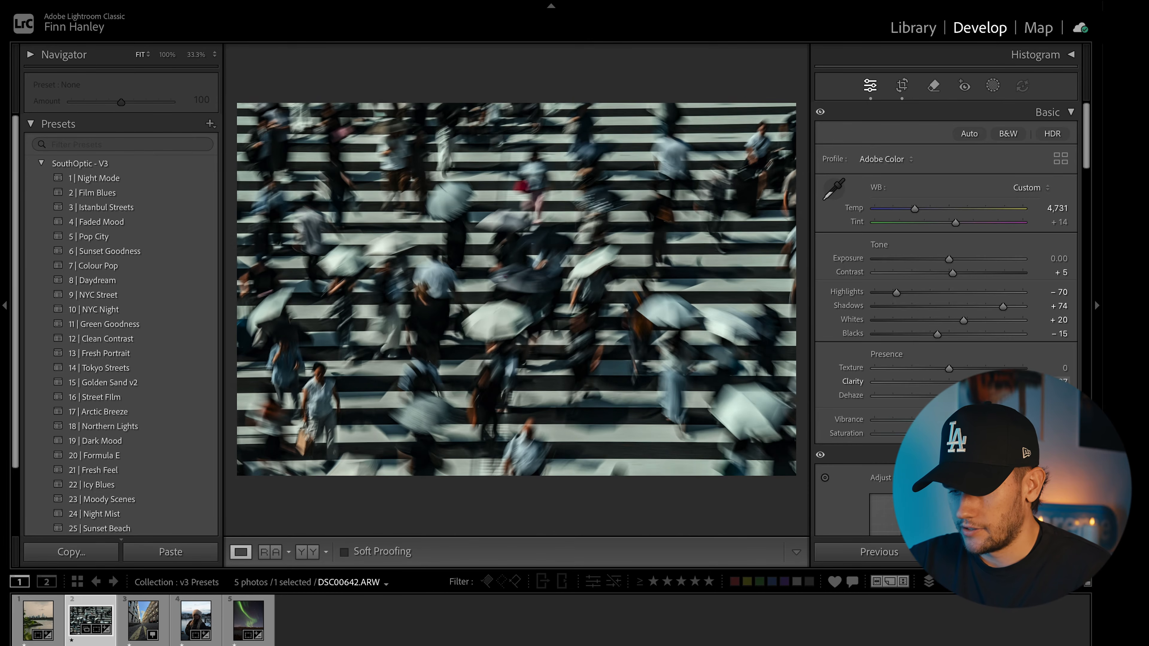
{"action": "left_click_drag", "start_coordinate": [932, 385], "coordinate": [885, 370]}
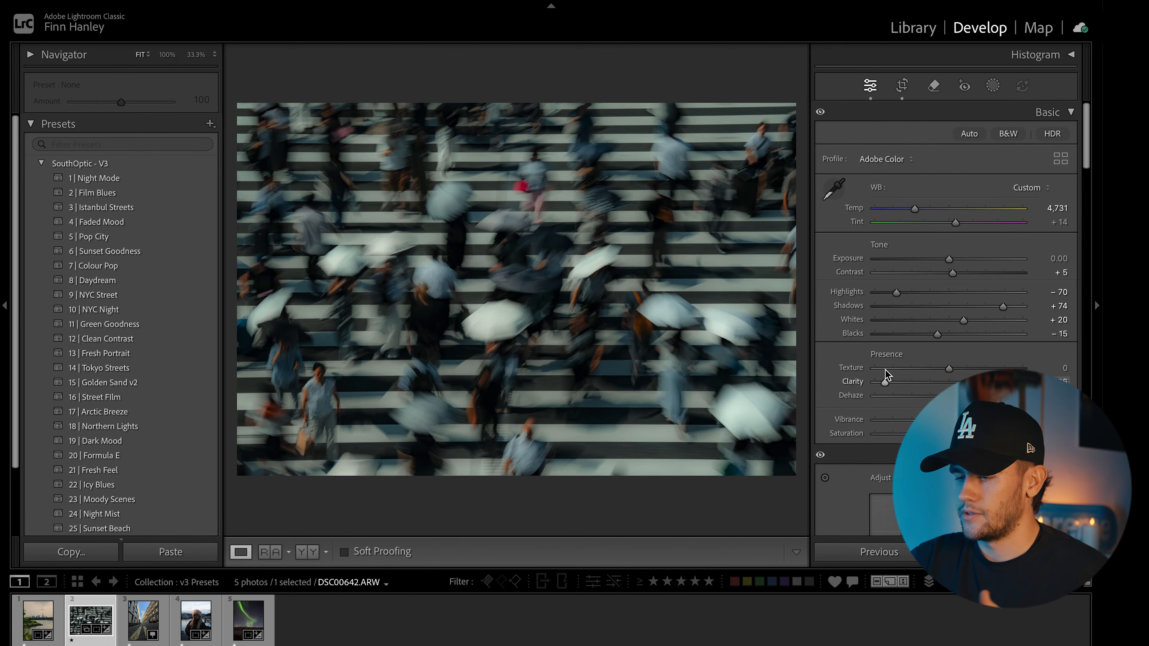
{"action": "left_click_drag", "start_coordinate": [886, 370], "coordinate": [958, 367]}
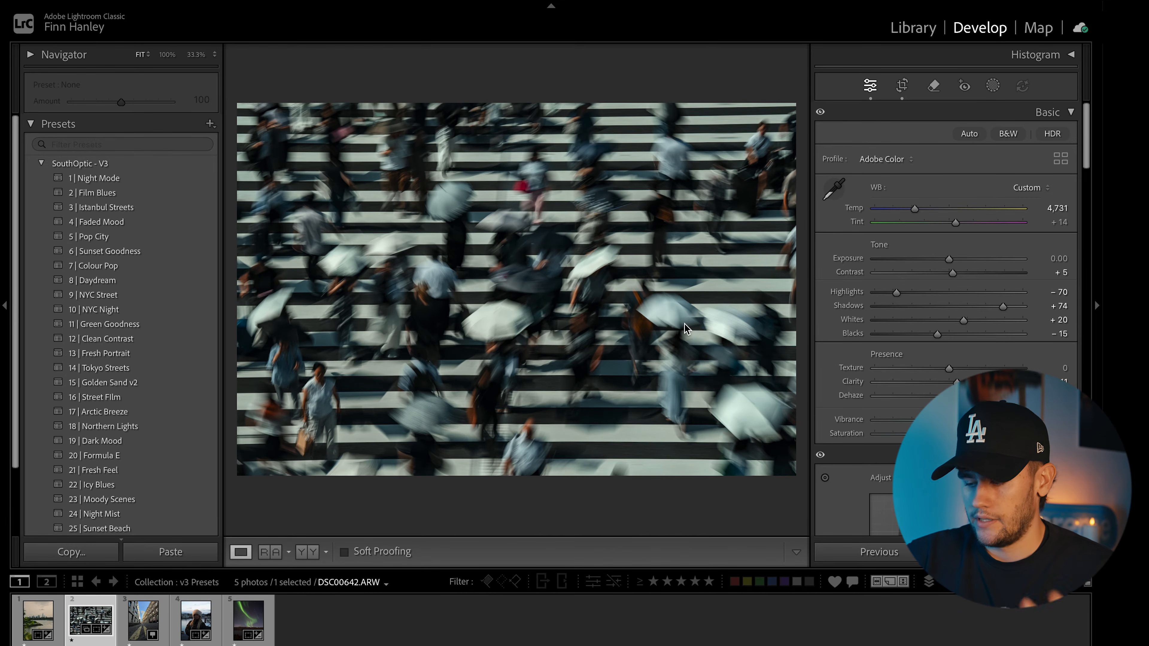
Step: Raise Highlights to -17, compare with the original, then move to IMG_8749.DNG
{"action": "key", "text": "backslash"}
{"action": "key", "text": "backslash"}
{"action": "key", "text": "backslash"}
{"action": "key", "text": "backslash"}
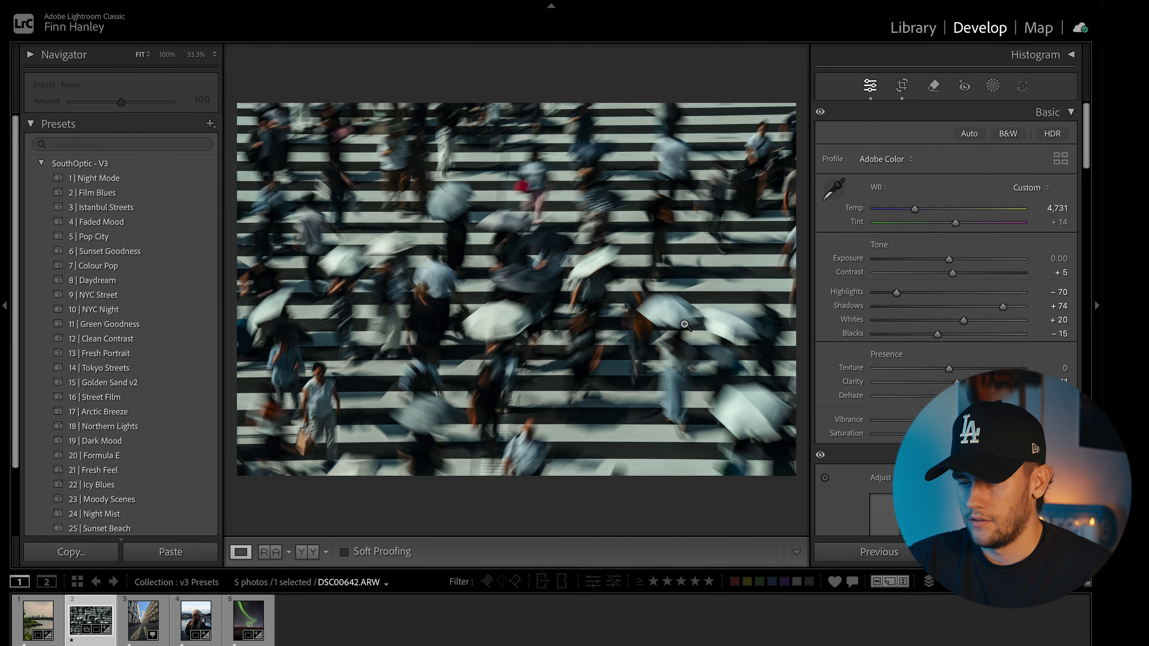
{"action": "key", "text": "y"}
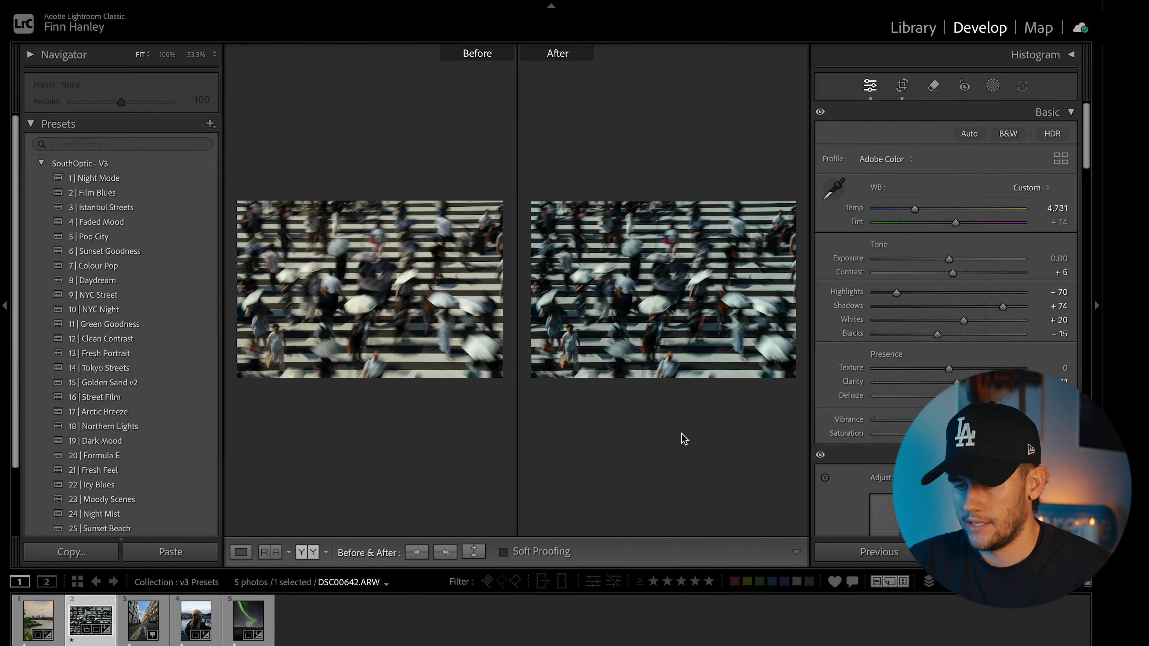
{"action": "key", "text": "y"}
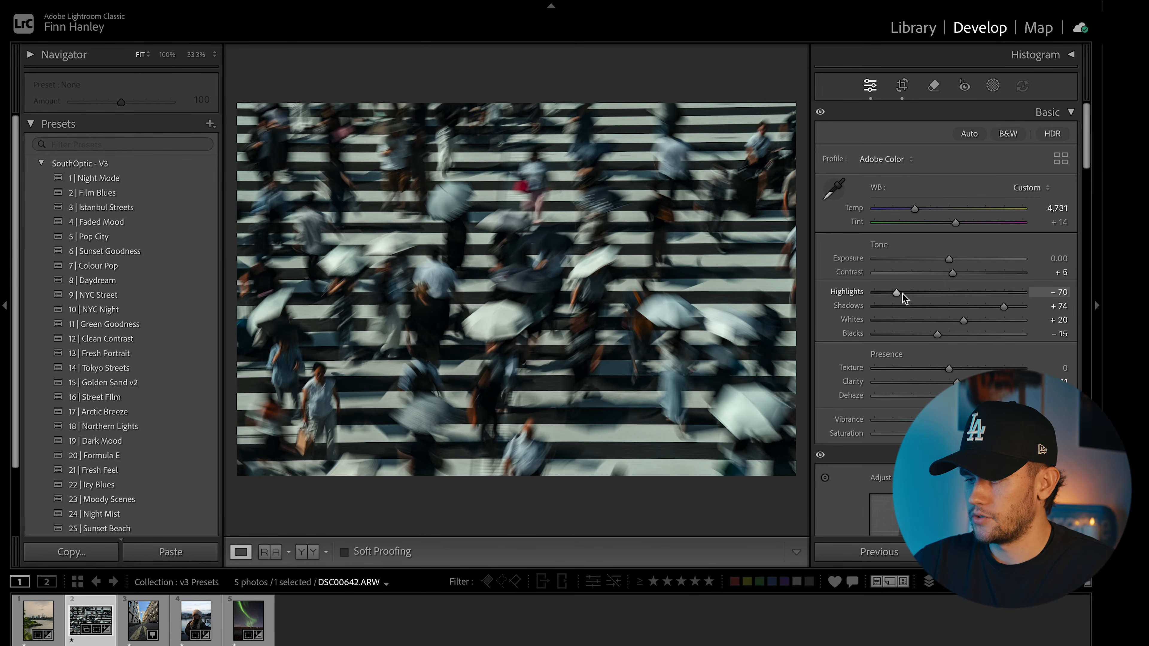
{"action": "left_click_drag", "start_coordinate": [897, 294], "coordinate": [935, 284]}
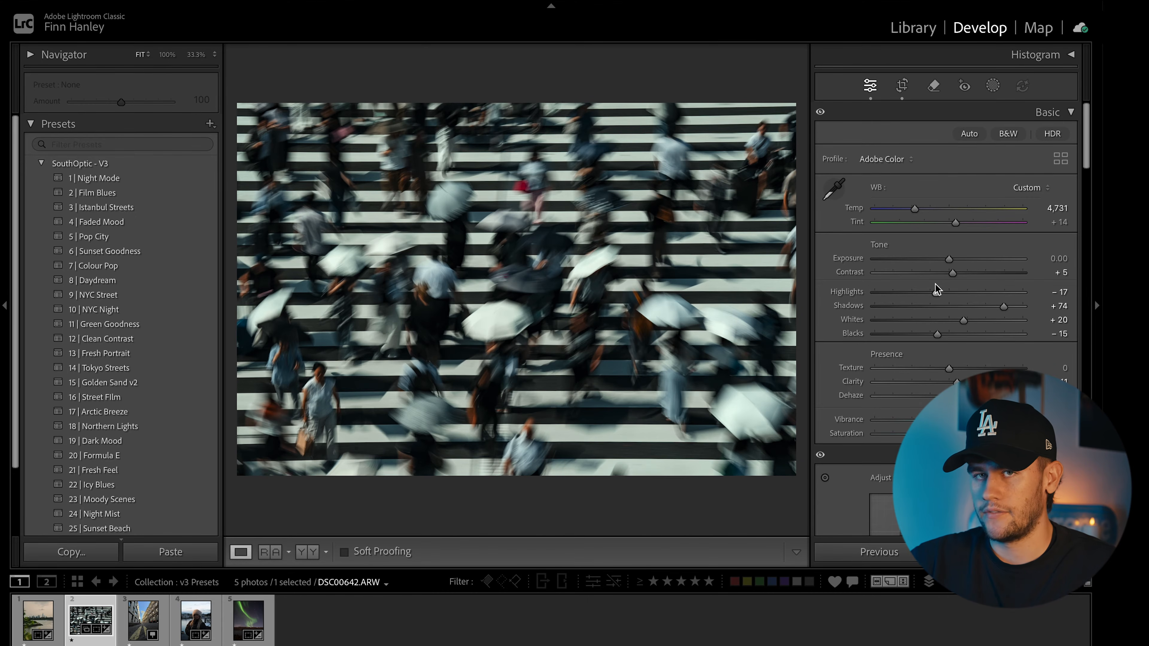
{"action": "key", "text": "backslash"}
{"action": "key", "text": "backslash"}
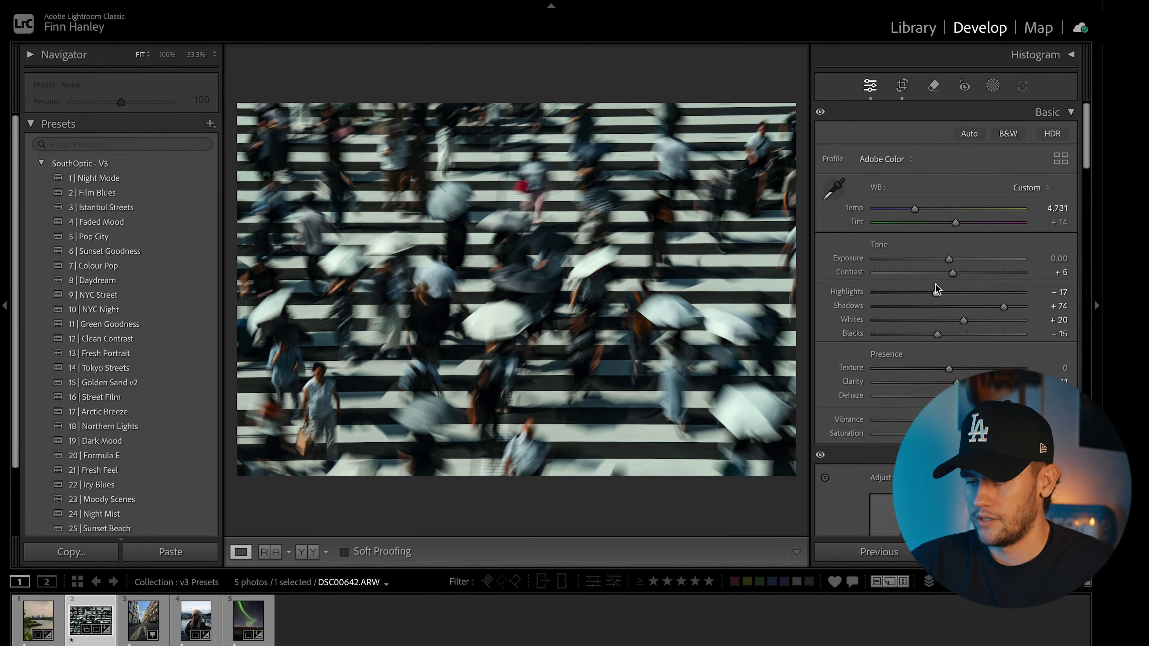
{"action": "key", "text": "backslash"}
{"action": "key", "text": "backslash"}
{"action": "key", "text": "Right"}
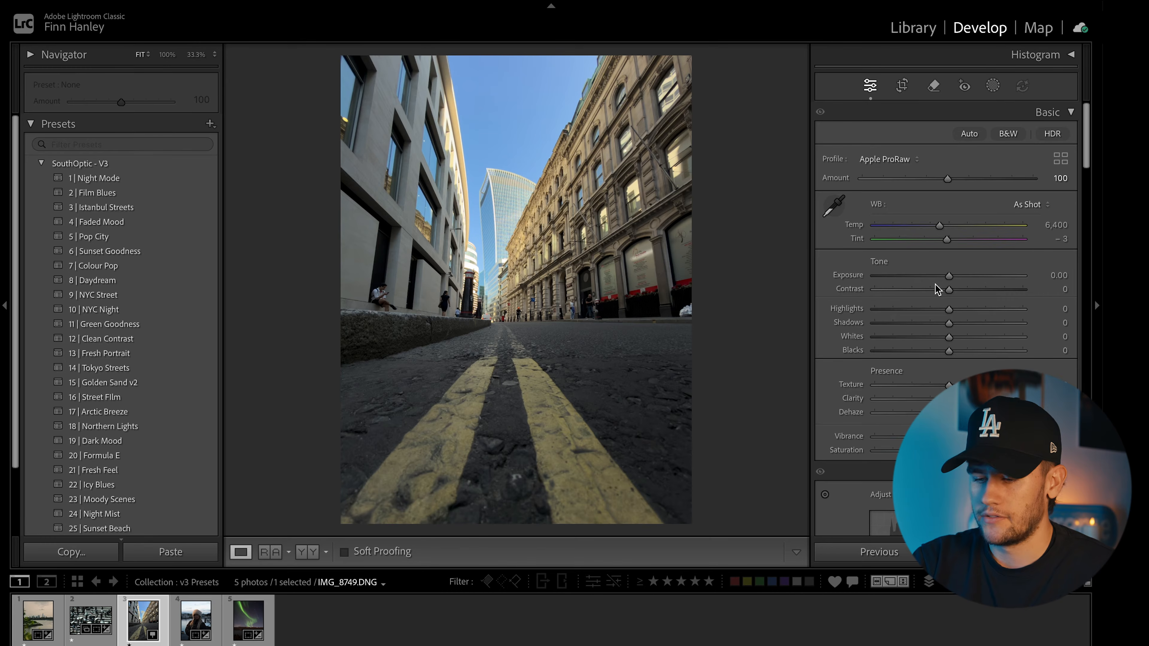
Step: Apply Golden Sand v2, then set Exposure +1.60, Highlights -100, Temp 7,560 and add Dehaze
{"action": "left_click", "coordinate": [171, 384]}
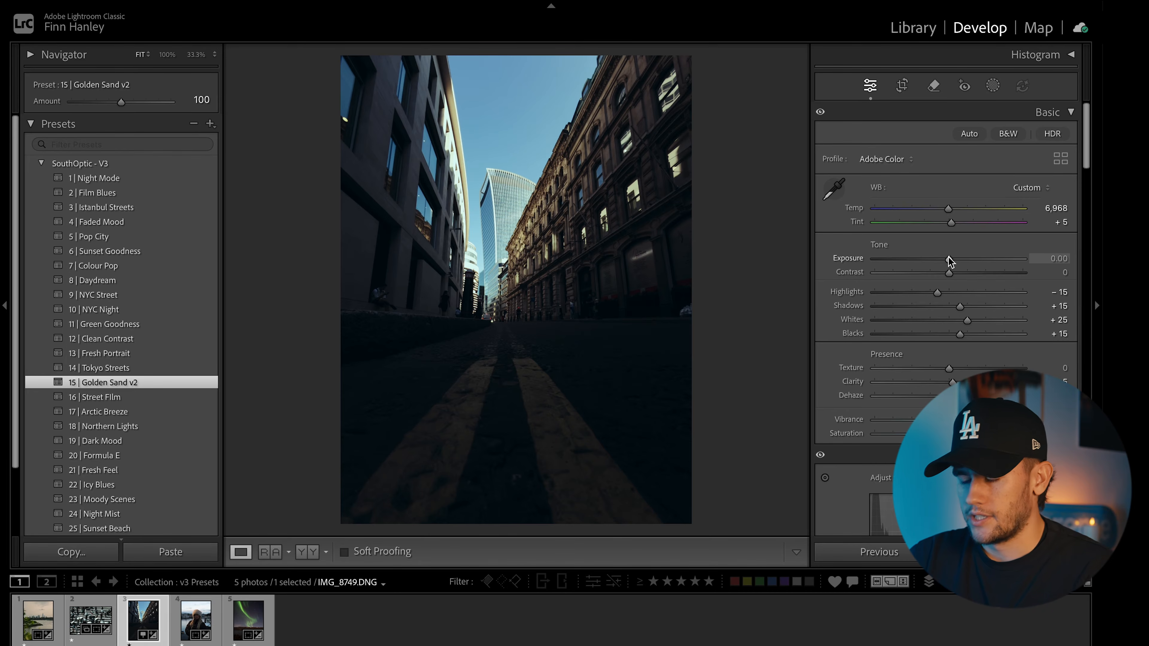
{"action": "left_click_drag", "start_coordinate": [949, 259], "coordinate": [972, 257]}
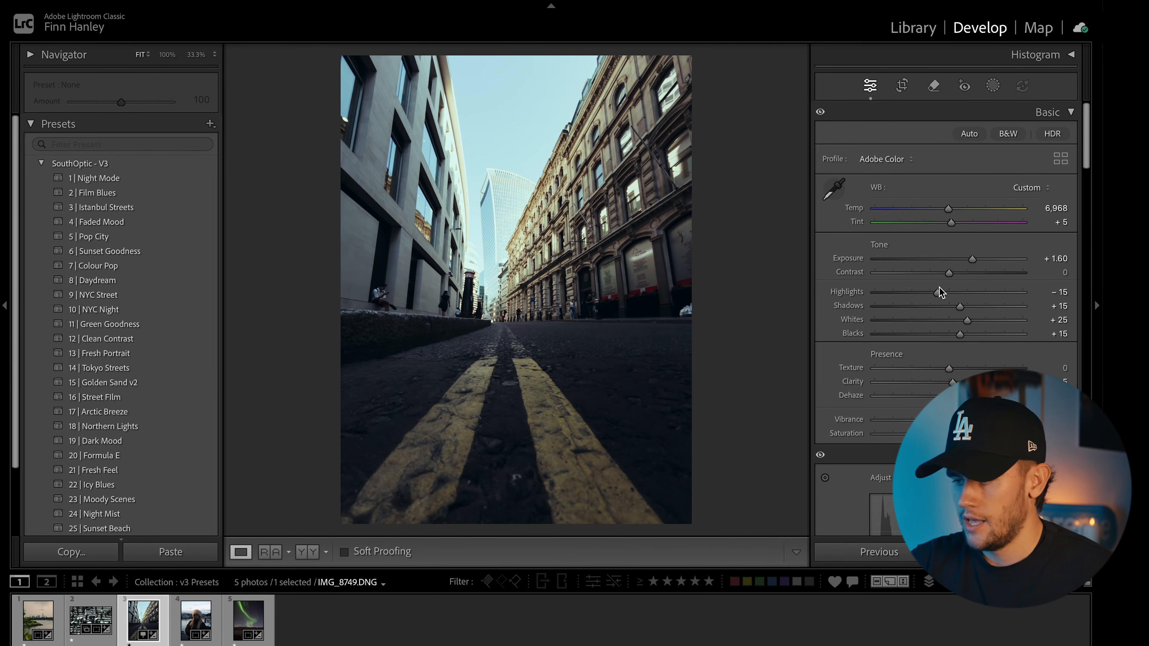
{"action": "left_click_drag", "start_coordinate": [938, 291], "coordinate": [877, 289]}
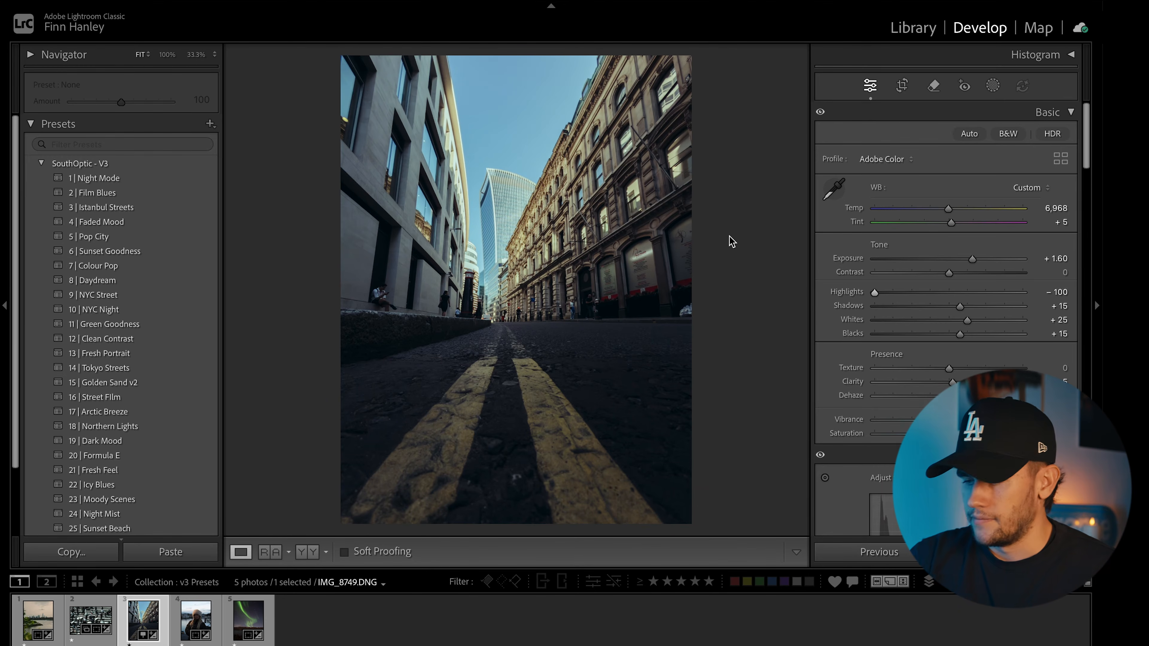
{"action": "left_click_drag", "start_coordinate": [948, 209], "coordinate": [918, 209]}
{"action": "left_click_drag", "start_coordinate": [938, 208], "coordinate": [958, 210]}
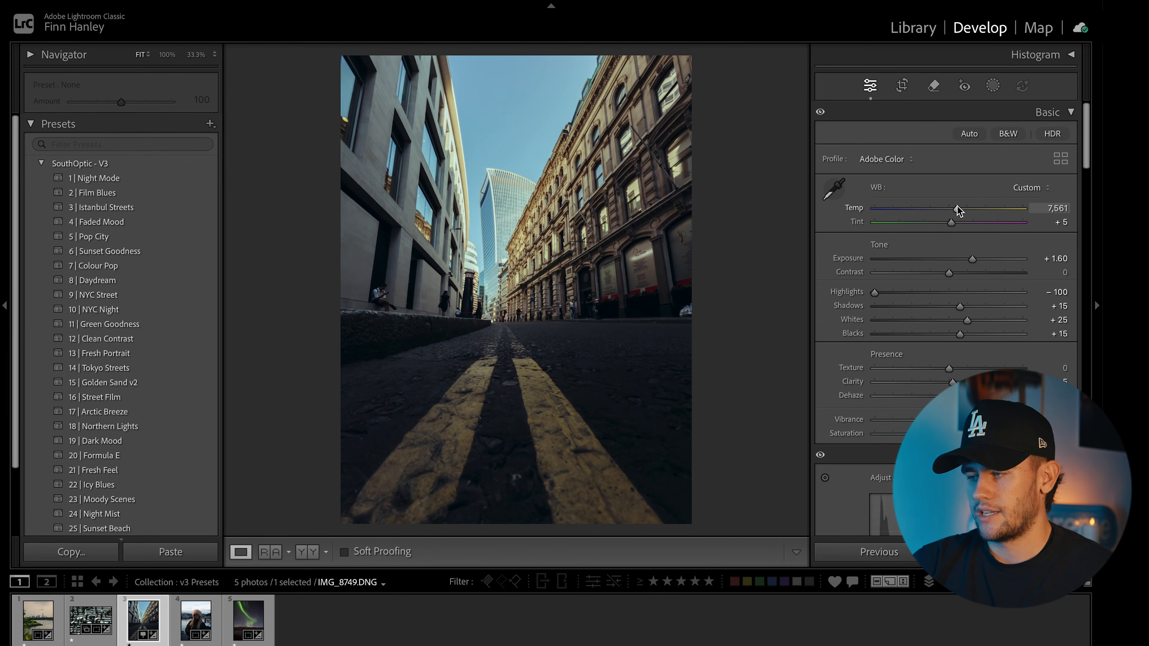
{"action": "left_click_drag", "start_coordinate": [957, 207], "coordinate": [956, 208]}
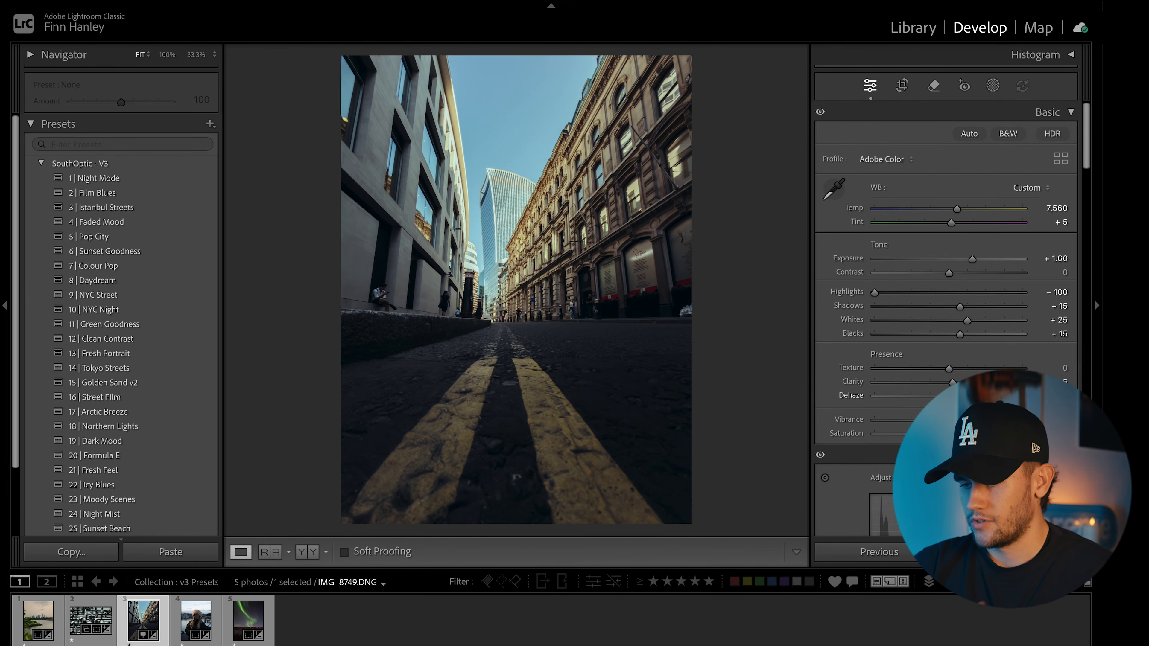
{"action": "left_click_drag", "start_coordinate": [949, 397], "coordinate": [953, 397]}
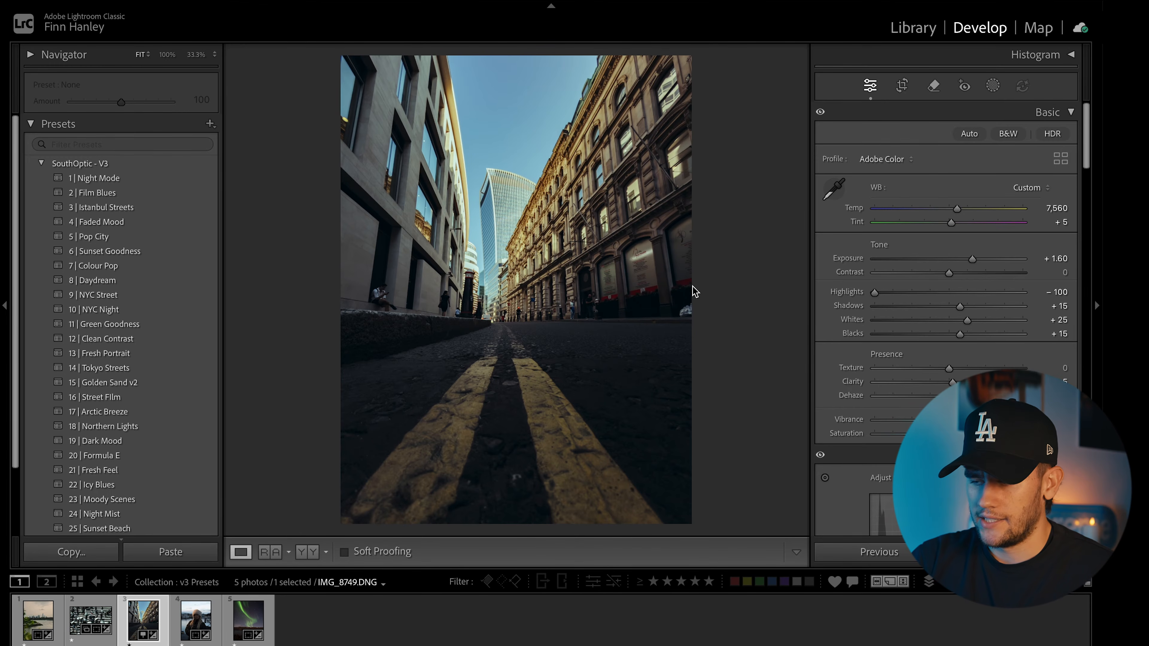
Step: Build Mask 1 by sampling the yellow road line with Color Range, subtracting the dark road colour
{"action": "left_click", "coordinate": [990, 86]}
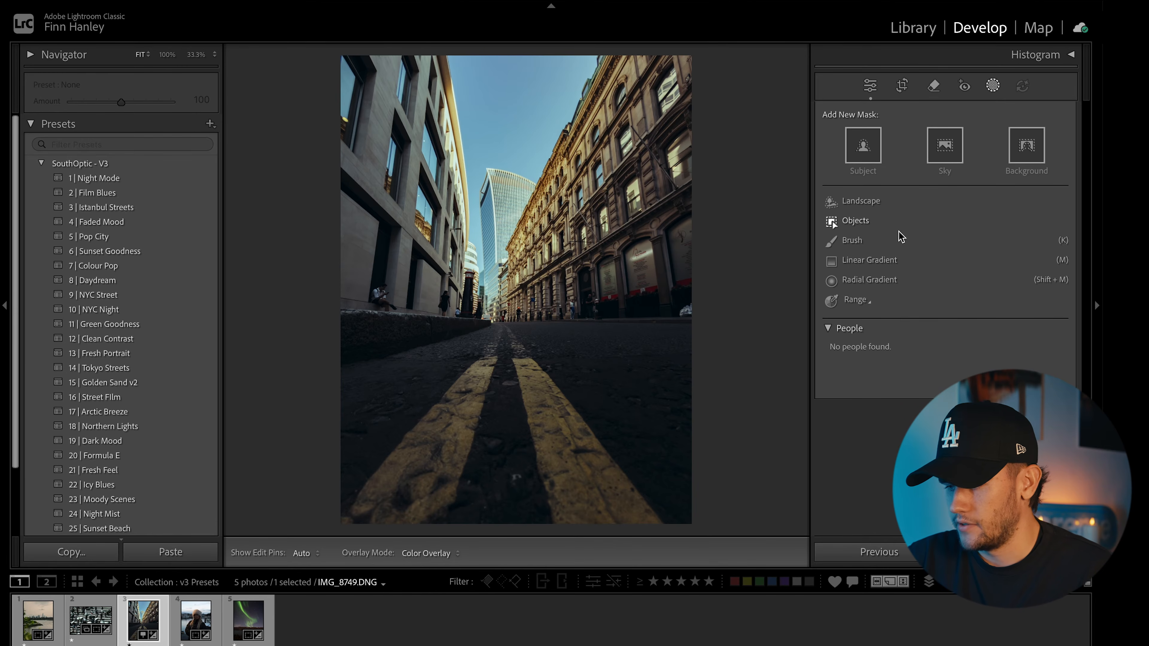
{"action": "left_click", "coordinate": [856, 301]}
{"action": "left_click", "coordinate": [899, 334]}
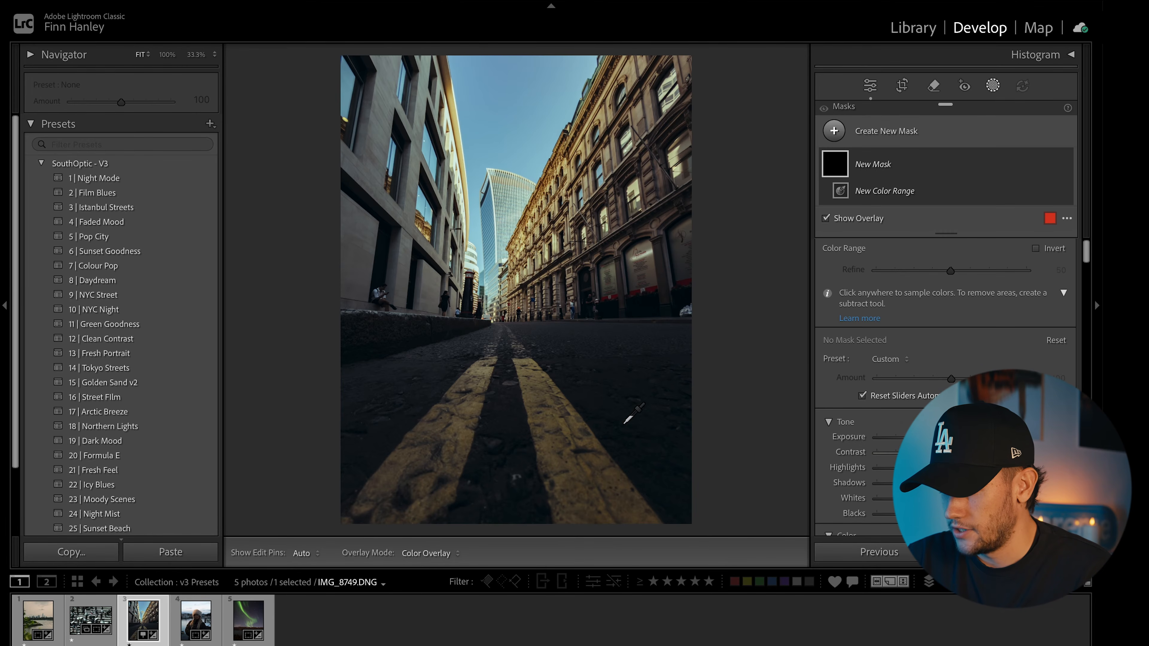
{"action": "left_click", "coordinate": [549, 454]}
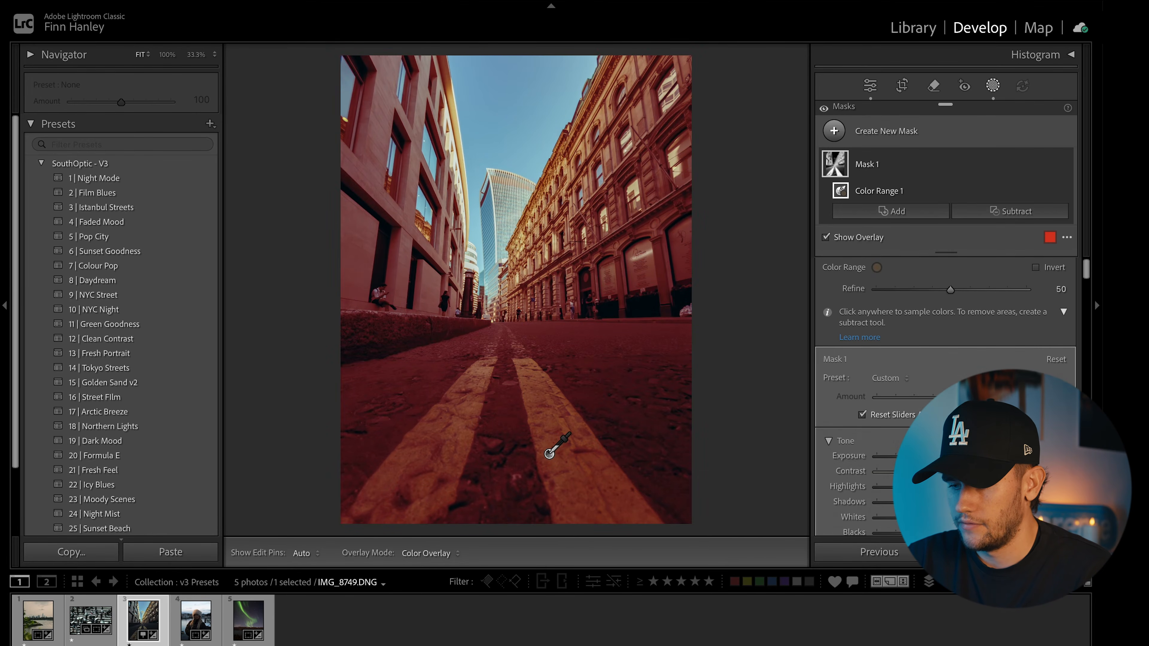
{"action": "left_click", "coordinate": [1010, 211]}
{"action": "left_click", "coordinate": [996, 344]}
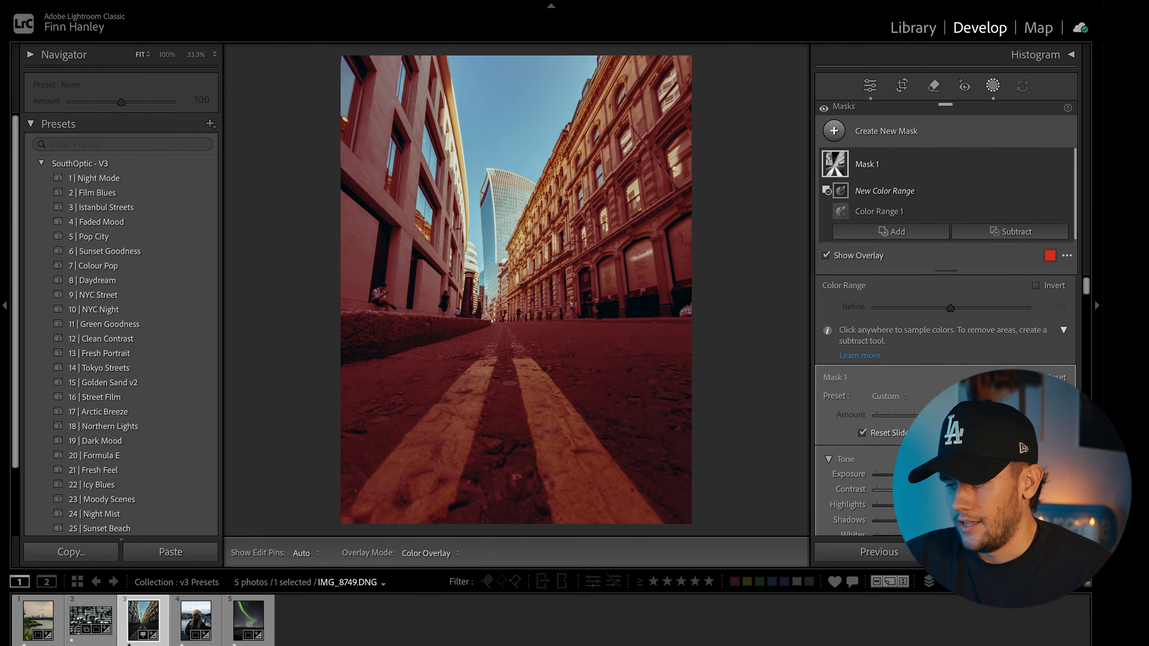
{"action": "left_click", "coordinate": [631, 395]}
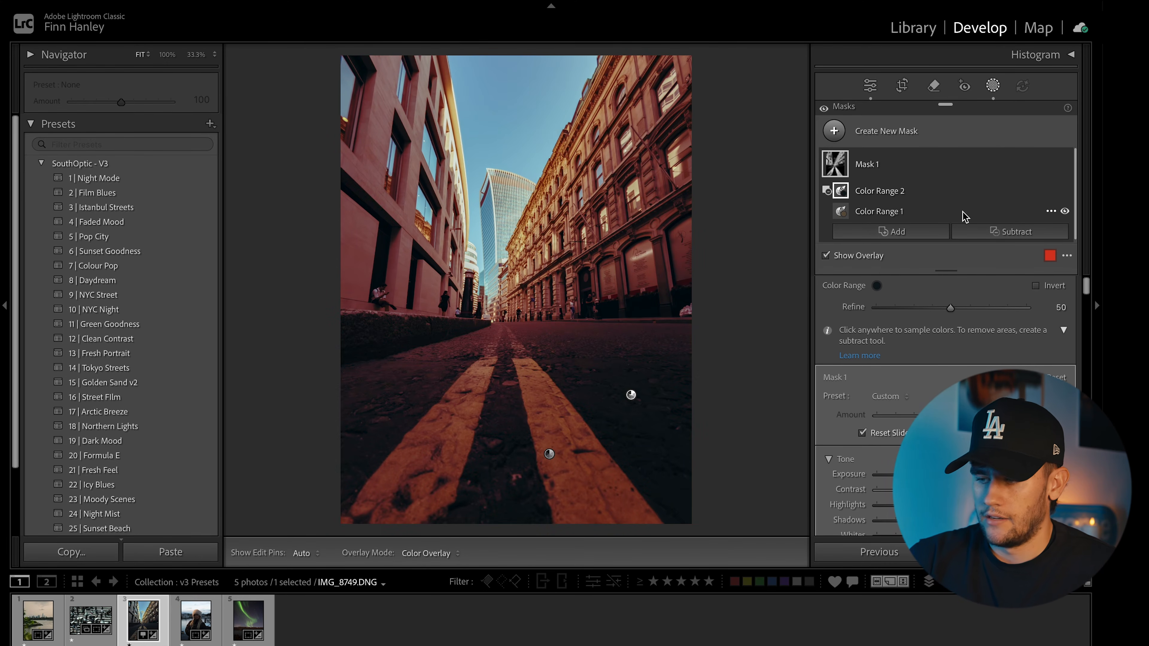
{"action": "left_click", "coordinate": [1009, 231]}
Step: Brush the two buildings out of Mask 1
{"action": "left_click", "coordinate": [981, 388]}
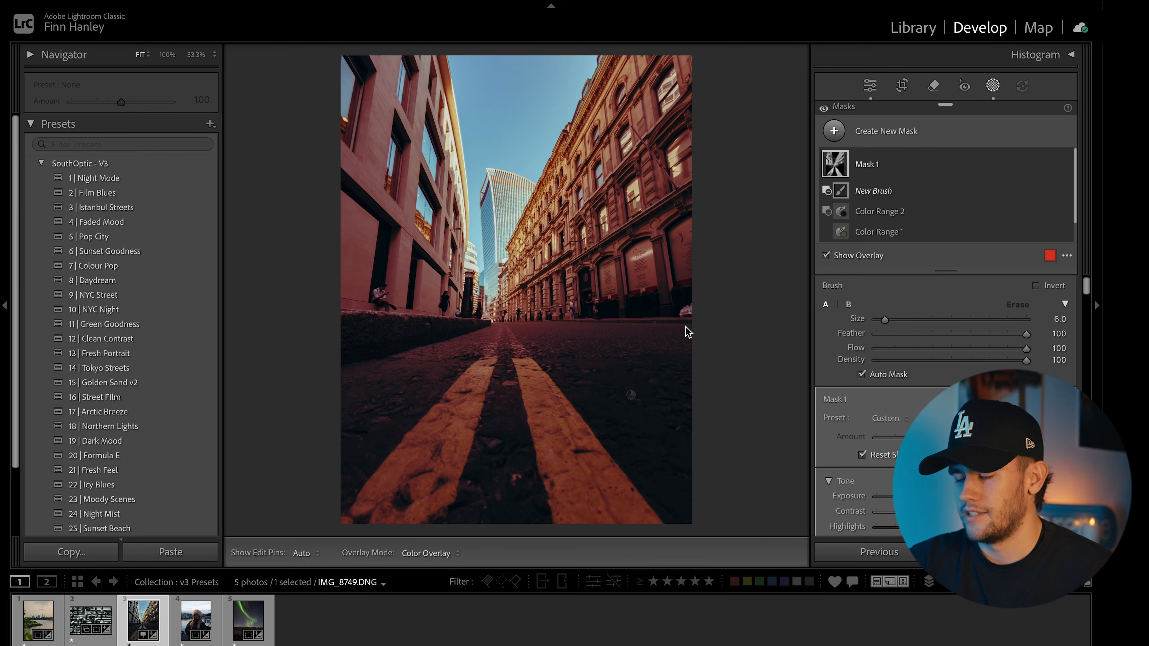
{"action": "scroll", "coordinate": [620, 310], "scroll_direction": "up", "scroll_amount": 4}
{"action": "key", "text": "h"}
{"action": "scroll", "coordinate": [656, 303], "scroll_direction": "up", "scroll_amount": 5}
{"action": "mouse_move", "coordinate": [694, 299]}
{"action": "left_mouse_down"}
{"action": "mouse_move", "coordinate": [643, 201]}
{"action": "mouse_move", "coordinate": [714, 70]}
{"action": "mouse_move", "coordinate": [581, 114]}
{"action": "mouse_move", "coordinate": [524, 148]}
{"action": "mouse_move", "coordinate": [504, 197]}
{"action": "mouse_move", "coordinate": [327, 104]}
{"action": "mouse_move", "coordinate": [373, 46]}
{"action": "mouse_move", "coordinate": [497, 72]}
{"action": "mouse_move", "coordinate": [402, 189]}
{"action": "mouse_move", "coordinate": [298, 261]}
{"action": "mouse_move", "coordinate": [442, 269]}
{"action": "mouse_move", "coordinate": [394, 321]}
{"action": "mouse_move", "coordinate": [417, 347]}
{"action": "mouse_move", "coordinate": [465, 315]}
{"action": "mouse_move", "coordinate": [473, 290]}
{"action": "mouse_move", "coordinate": [533, 303]}
{"action": "left_mouse_up"}
{"action": "key", "text": "h"}
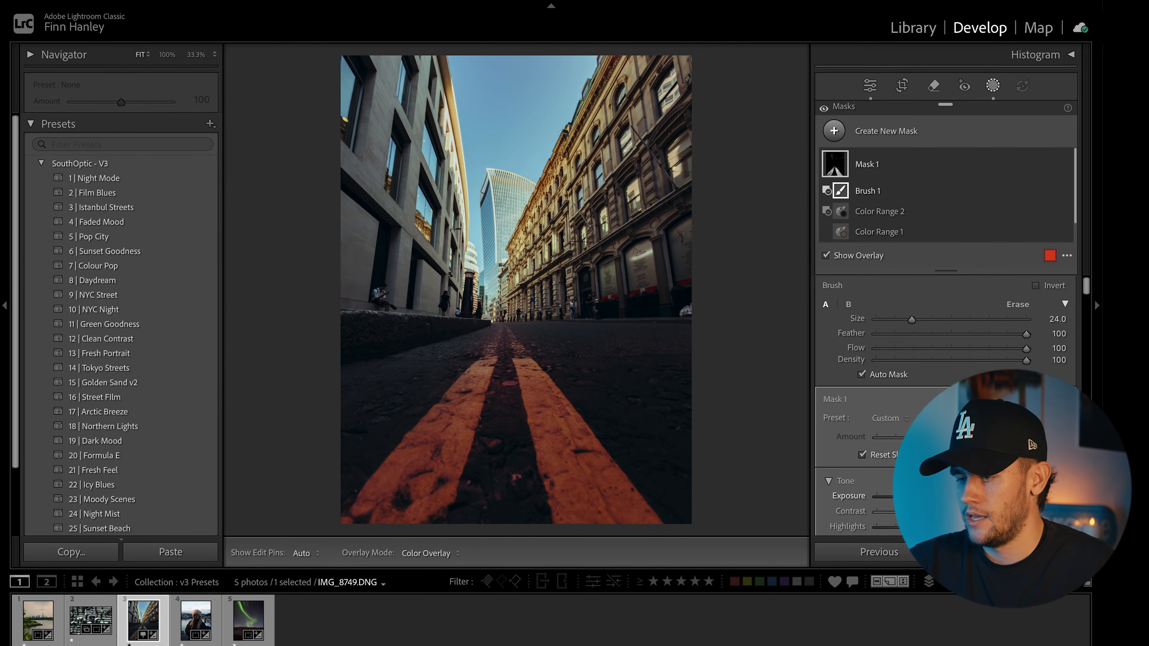
Step: Set the mask's exposure to 0.26 on the road lines, checking without overlay, and close Masking
{"action": "key", "text": "o"}
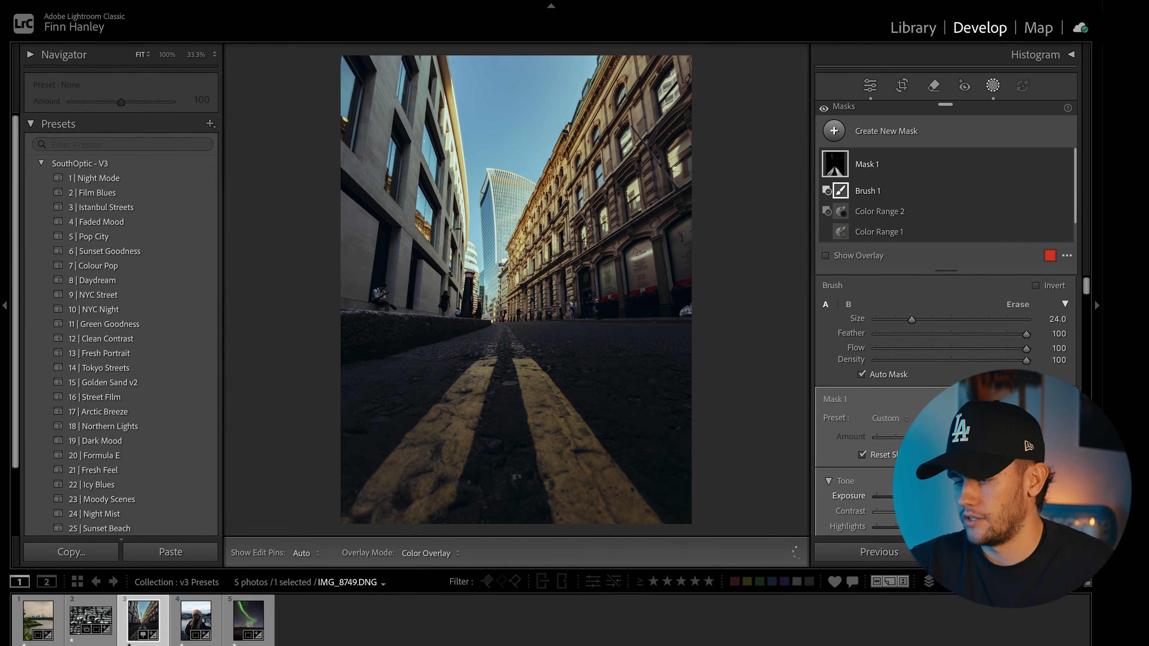
{"action": "left_click_drag", "start_coordinate": [880, 501], "coordinate": [943, 498]}
{"action": "key", "text": "o"}
{"action": "scroll", "coordinate": [1095, 299], "scroll_direction": "down", "scroll_amount": 4}
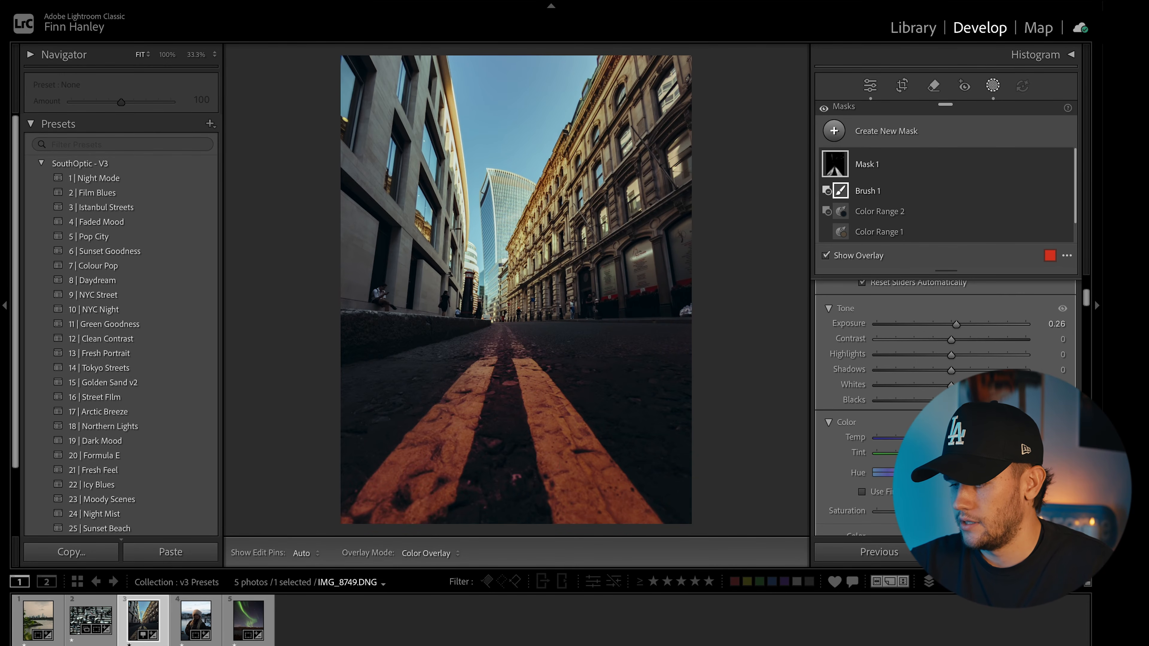
{"action": "key", "text": "o"}
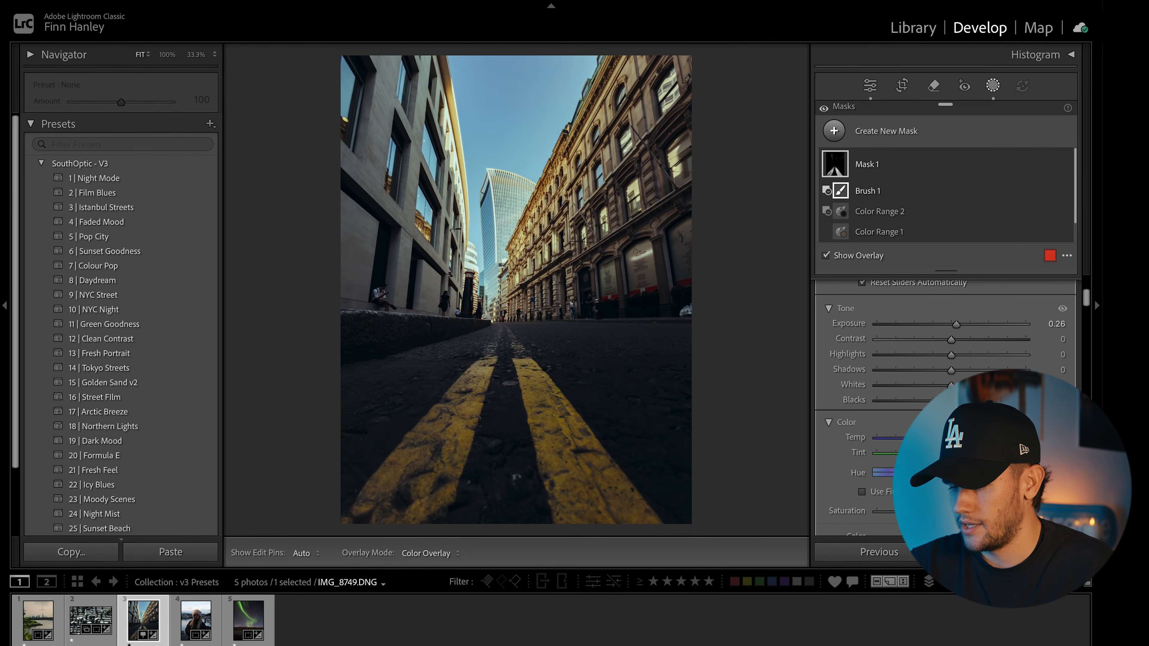
{"action": "key", "text": "shift+w"}
{"action": "scroll", "coordinate": [936, 385], "scroll_direction": "down", "scroll_amount": 3}
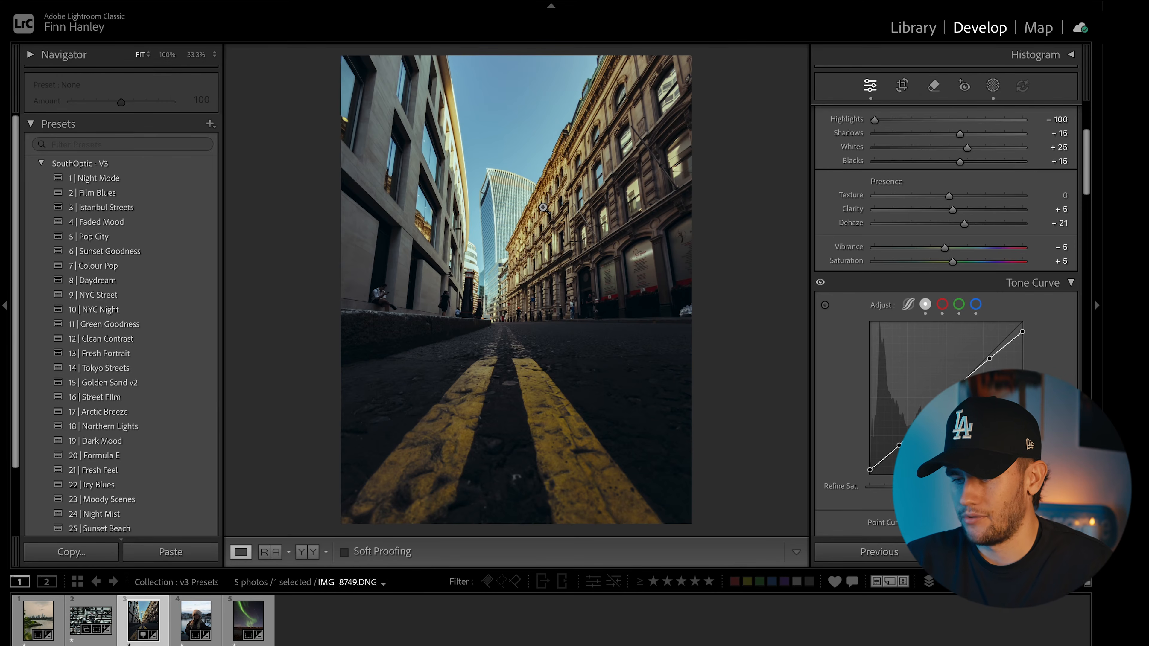
Step: Compare the street photo with its original side by side, then raise HSL Blue saturation to +39
{"action": "key", "text": "backslash"}
{"action": "key", "text": "backslash"}
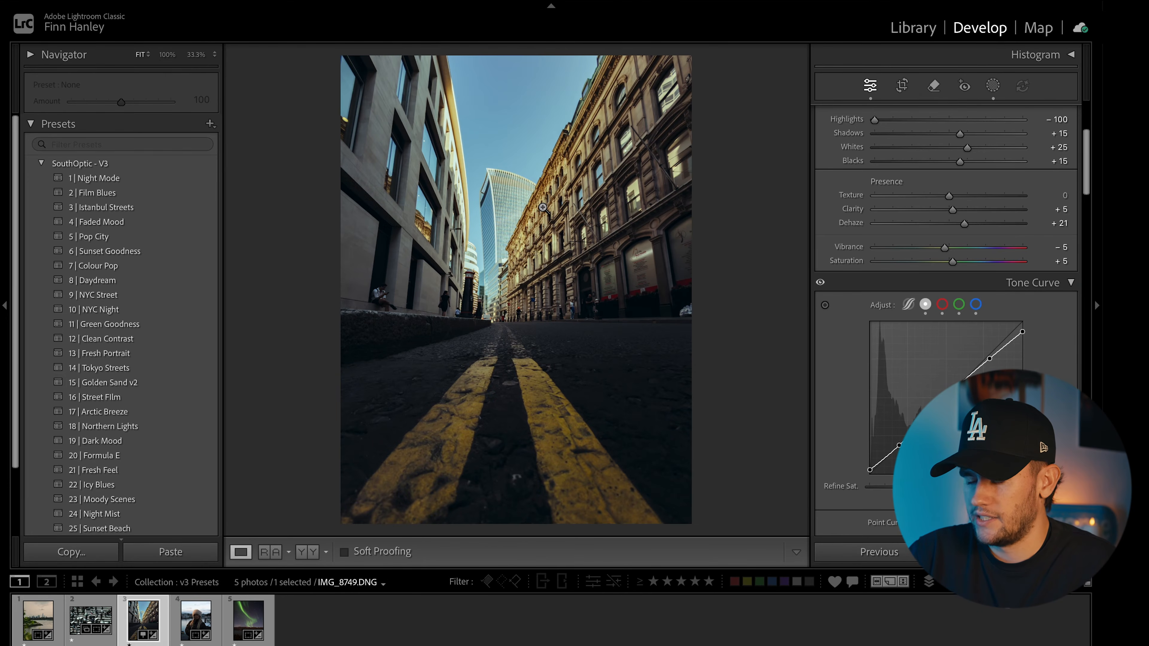
{"action": "key", "text": "y"}
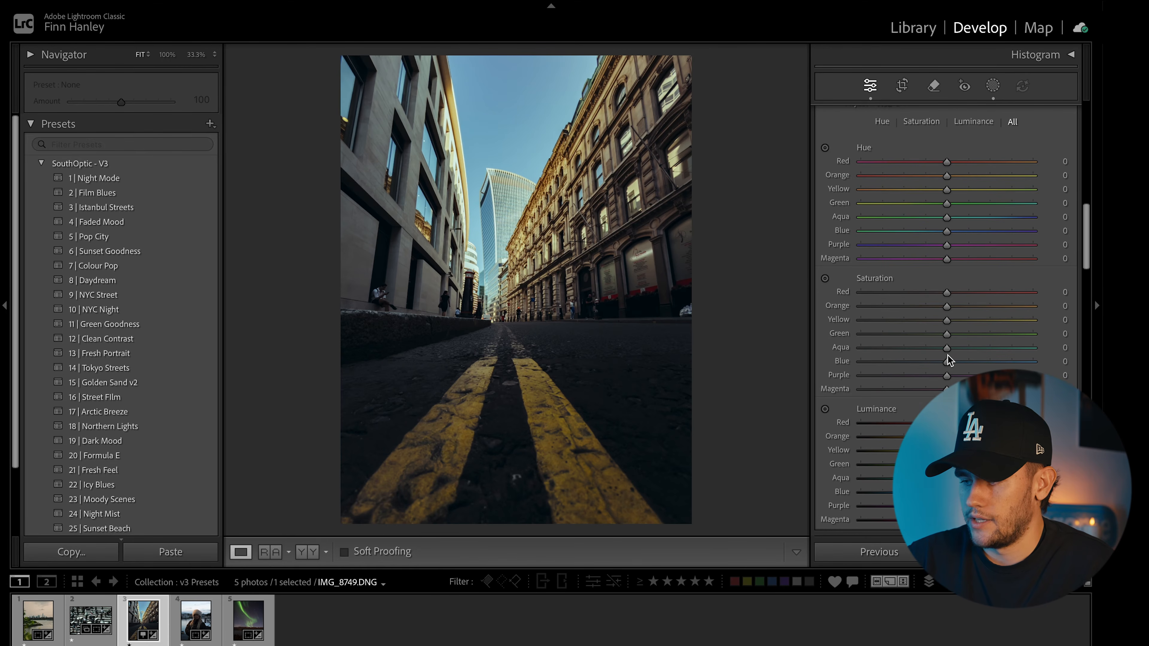
{"action": "left_click_drag", "start_coordinate": [949, 359], "coordinate": [980, 361]}
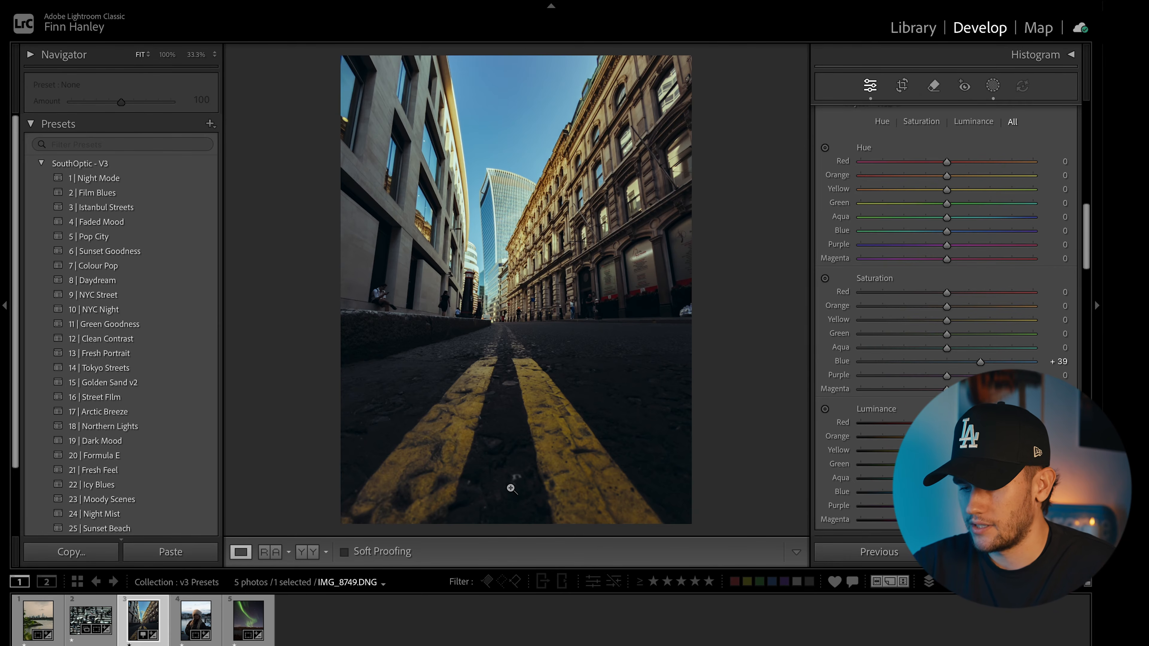
Step: Mark four road spots with the Remove tool, cancel them, and advance to the fur-hat portrait
{"action": "left_click", "coordinate": [933, 85]}
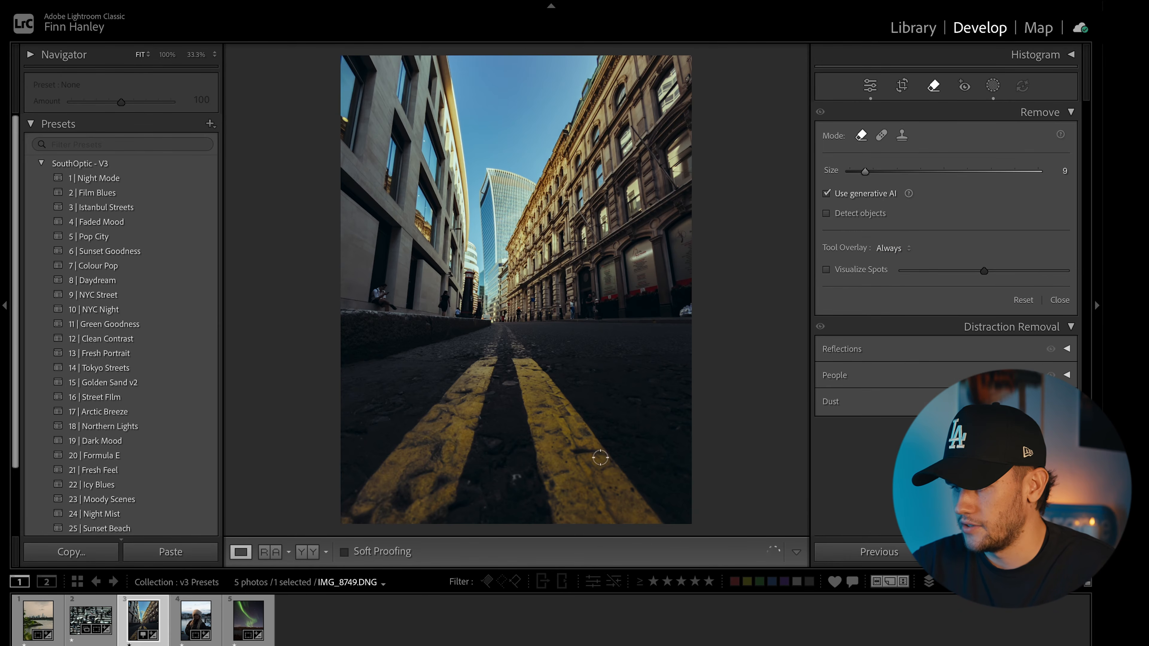
{"action": "left_click", "coordinate": [518, 478]}
{"action": "left_click", "coordinate": [415, 379]}
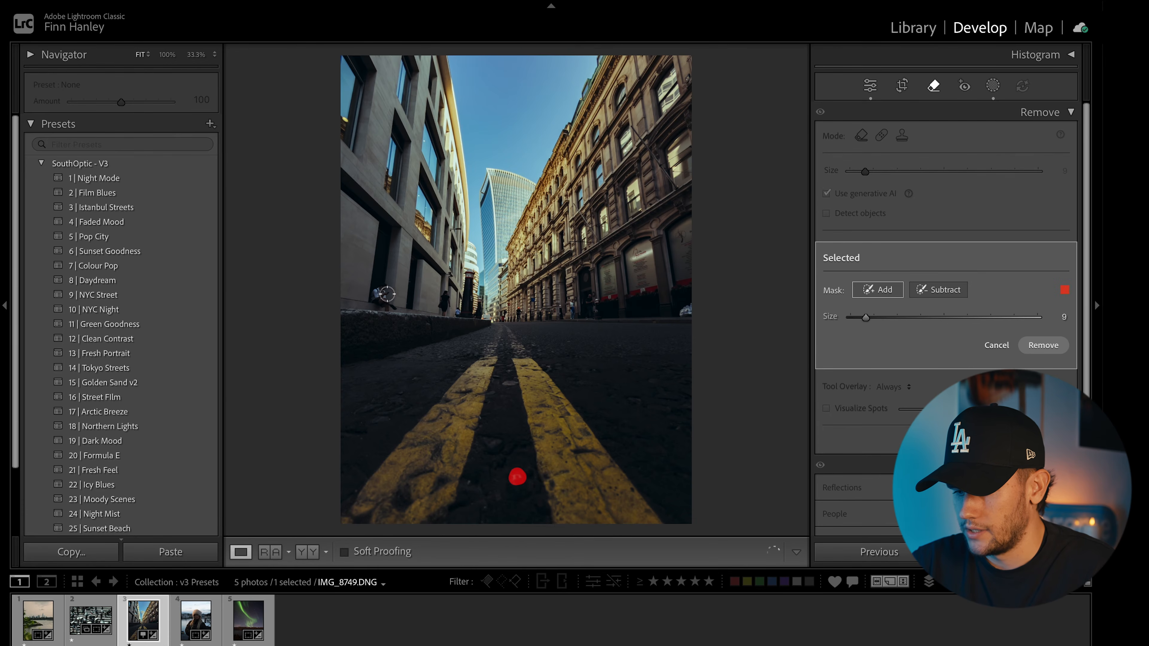
{"action": "left_click", "coordinate": [469, 480]}
{"action": "left_click", "coordinate": [678, 430]}
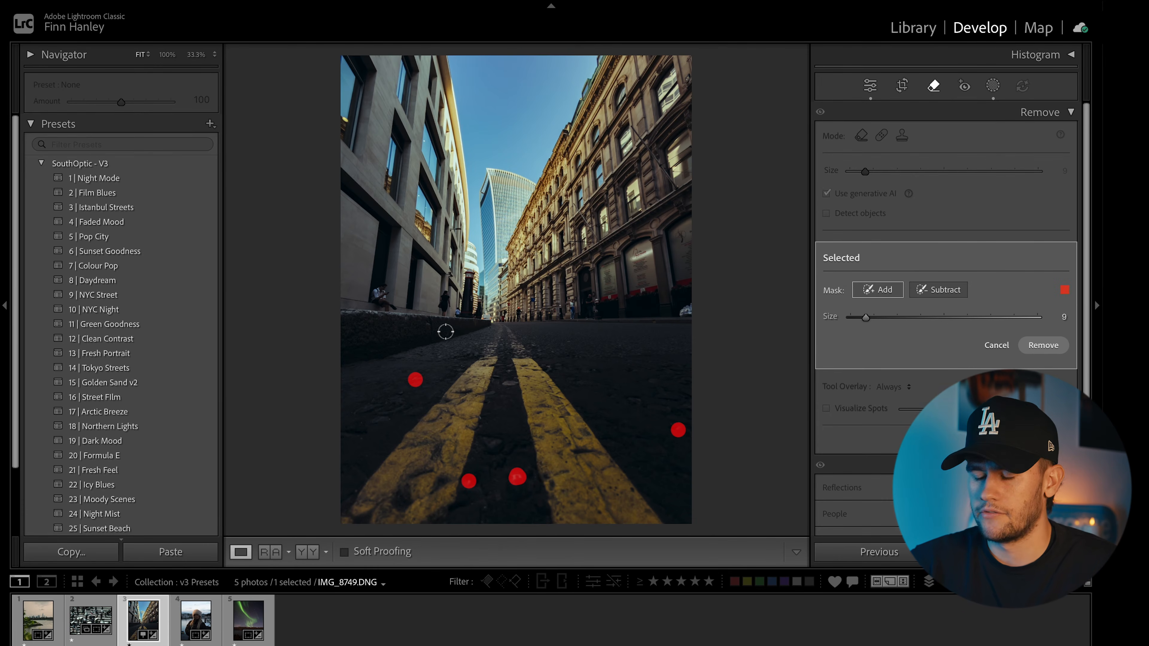
{"action": "left_click", "coordinate": [999, 348]}
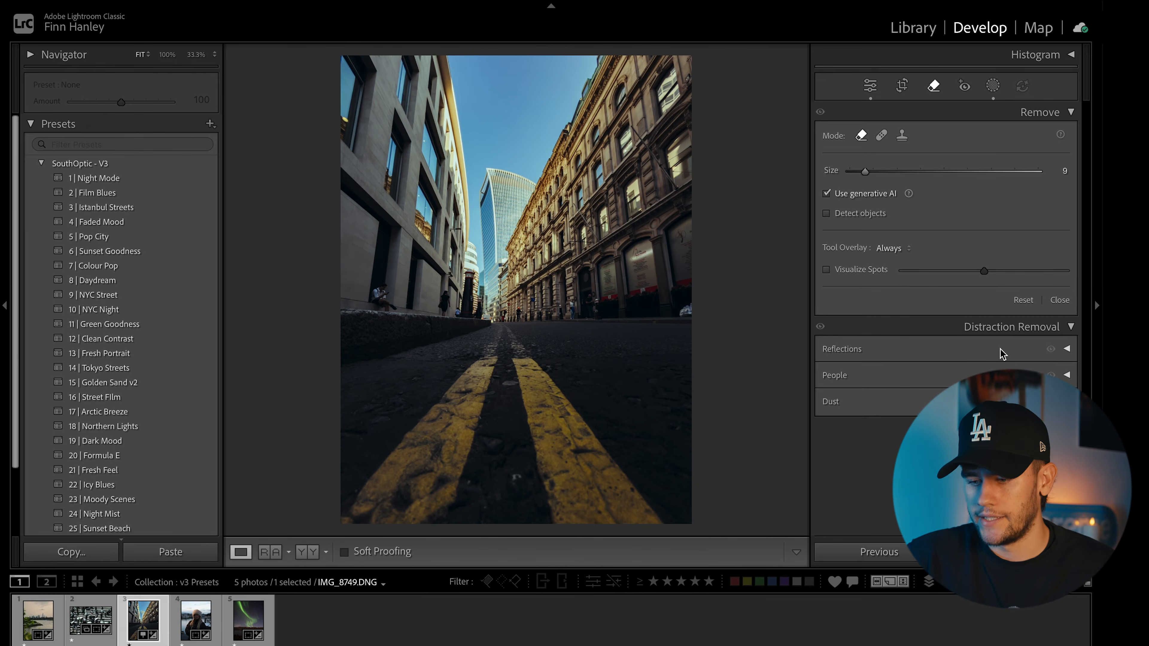
{"action": "key", "text": "Right"}
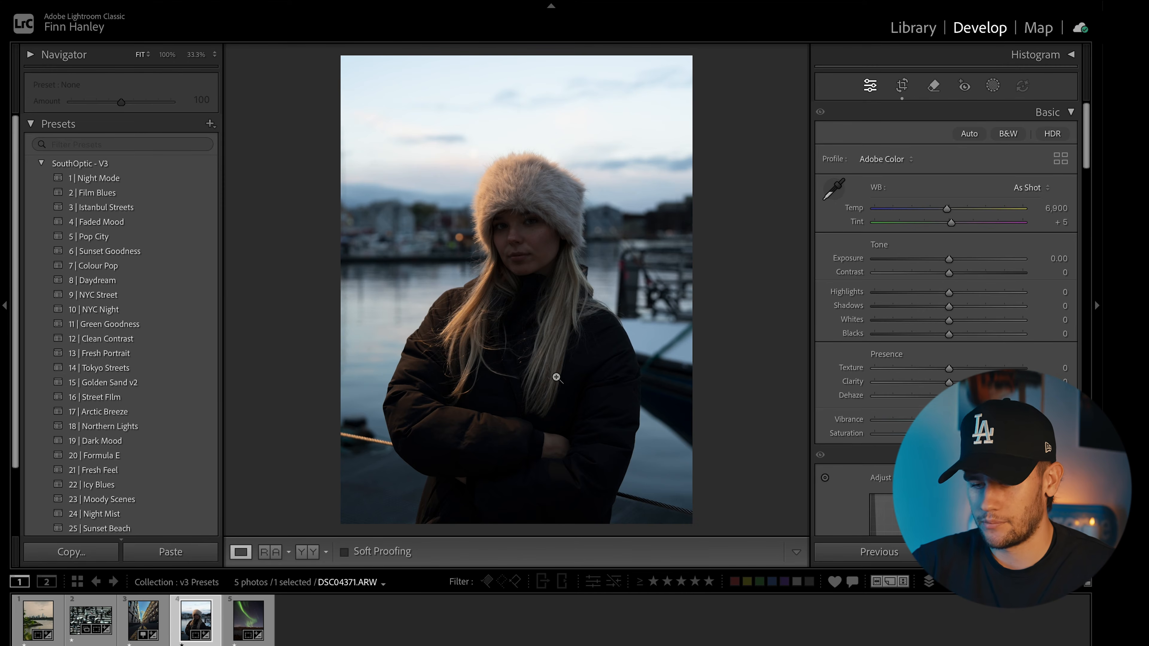
{"action": "left_click", "coordinate": [212, 411]}
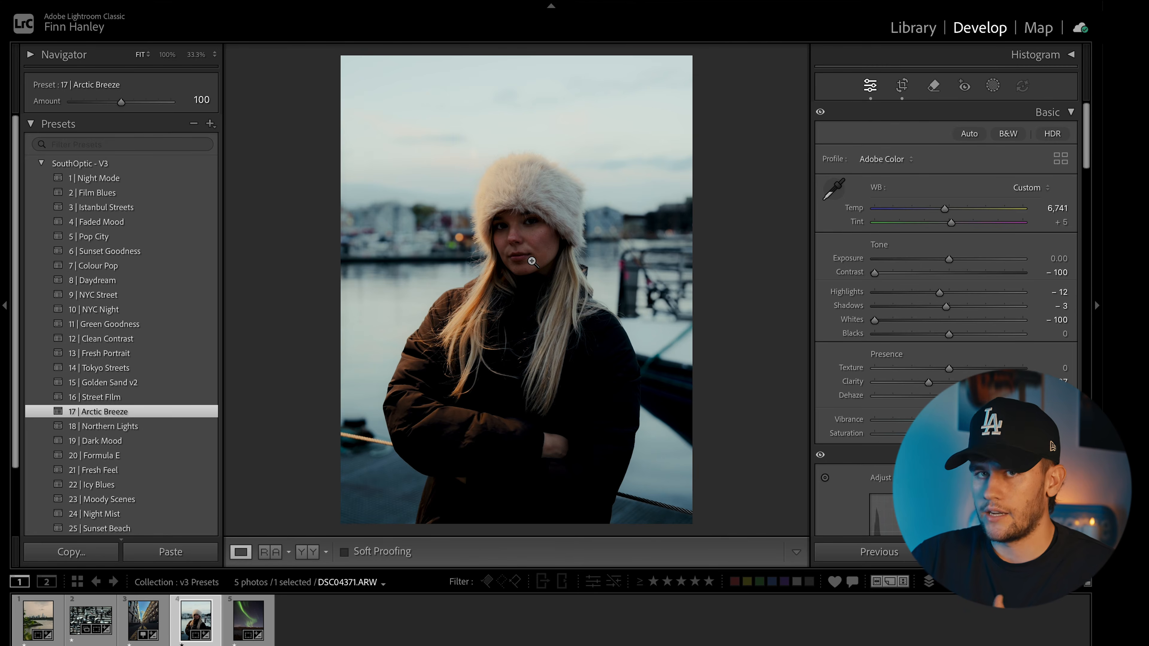
{"action": "key", "text": "backslash"}
{"action": "key", "text": "backslash"}
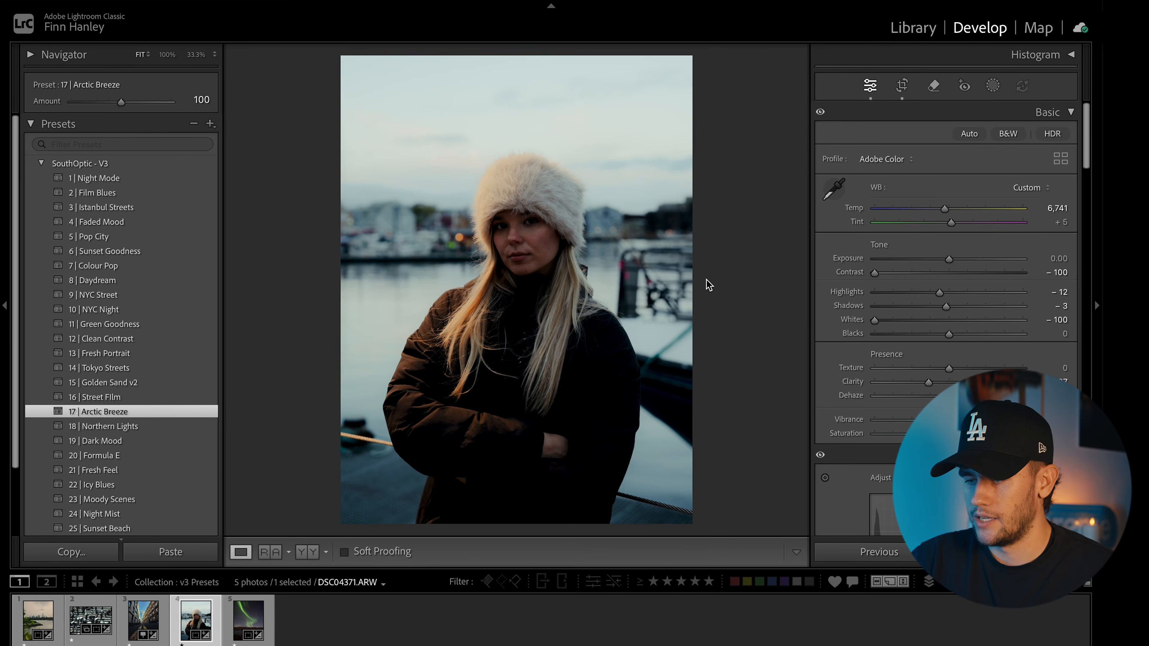
{"action": "key", "text": "backslash"}
{"action": "key", "text": "backslash"}
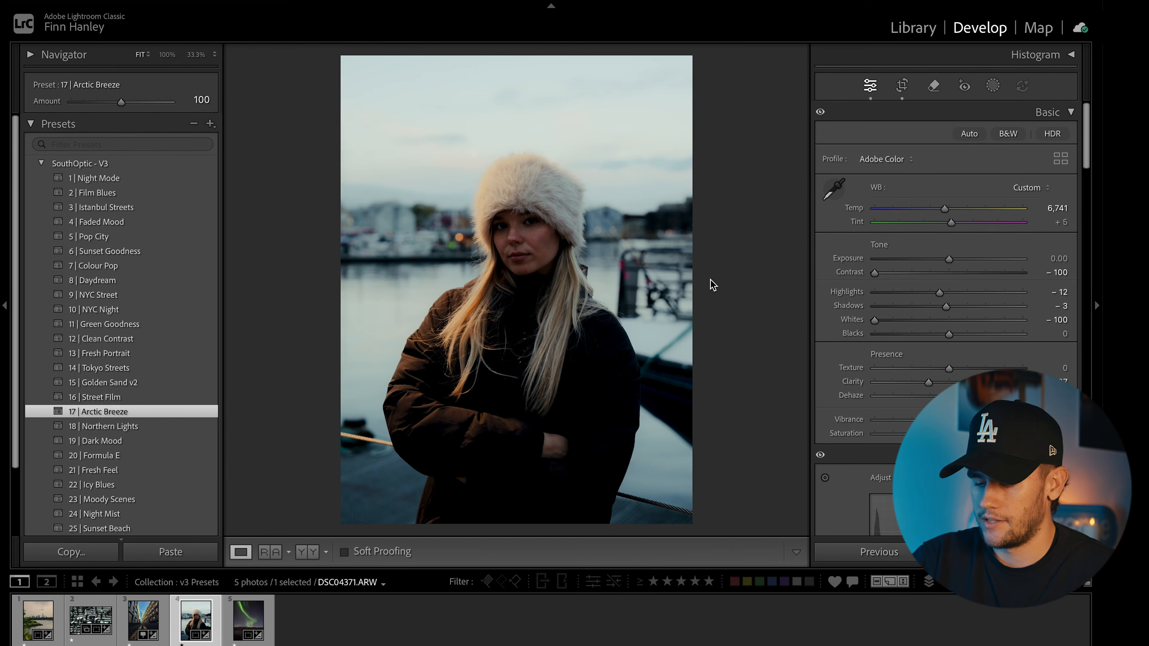
{"action": "key", "text": "y"}
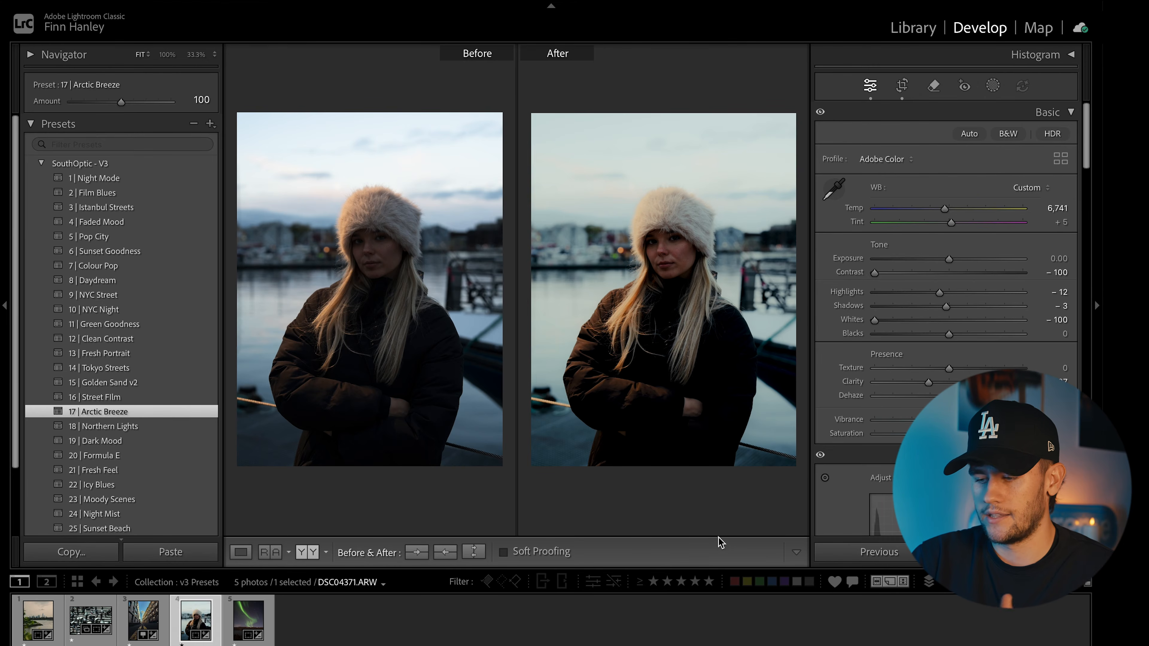
{"action": "key", "text": "y"}
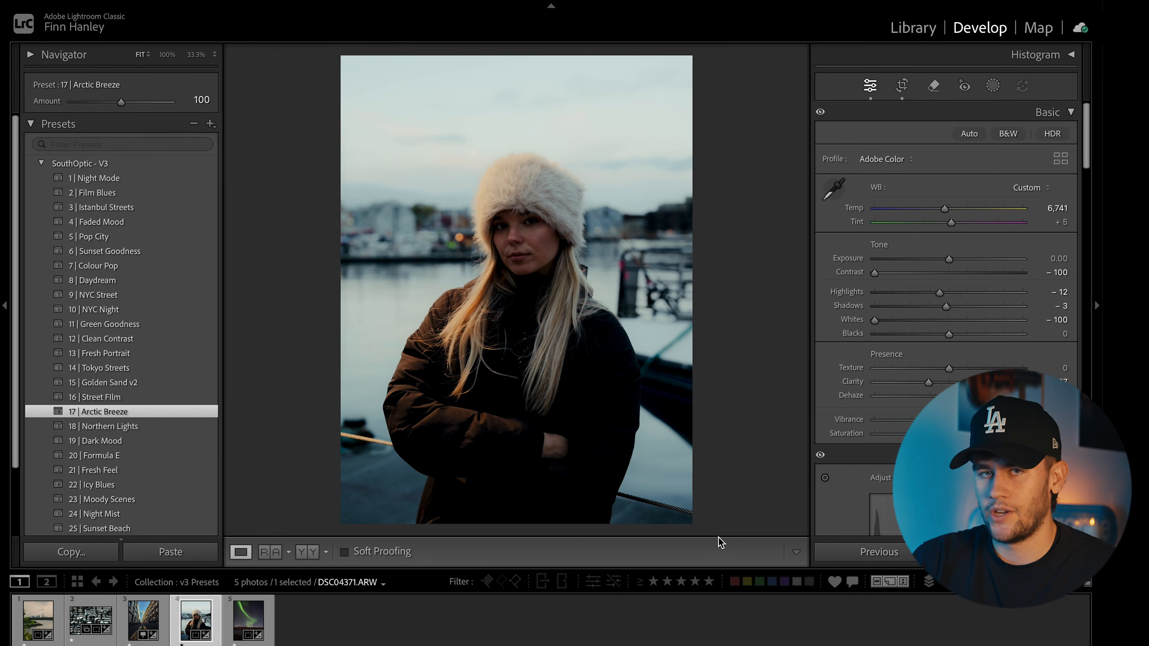
Step: Add a Subject mask on the woman, raise its Exposure and Shadows, and glance at the original
{"action": "left_click", "coordinate": [999, 88]}
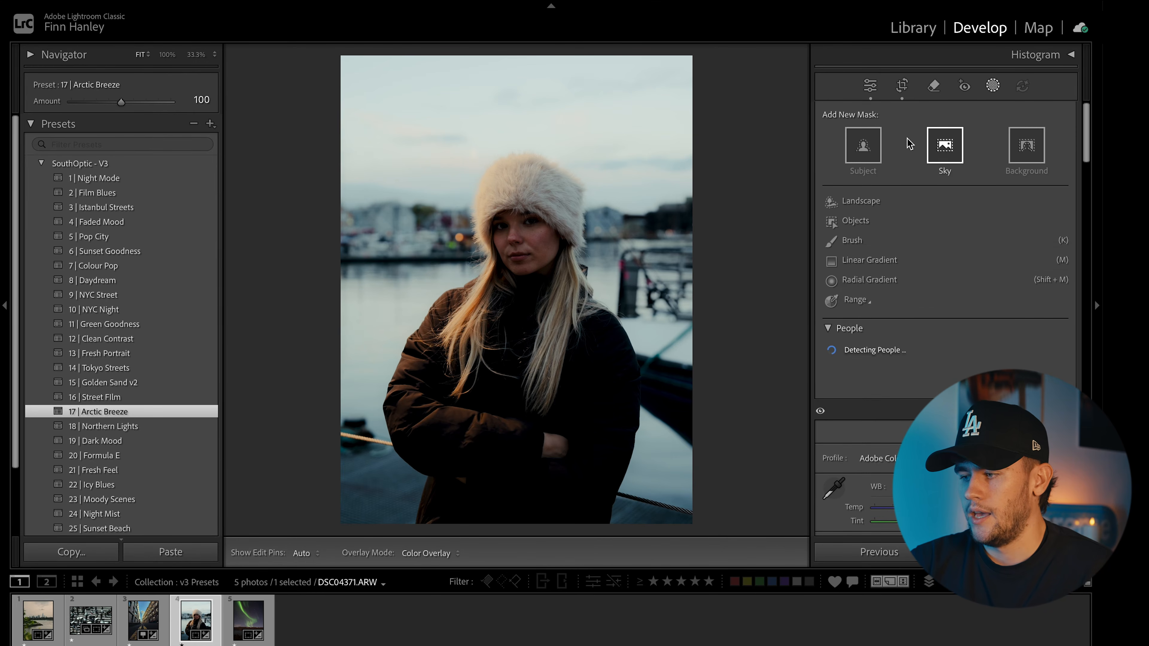
{"action": "left_click", "coordinate": [853, 145]}
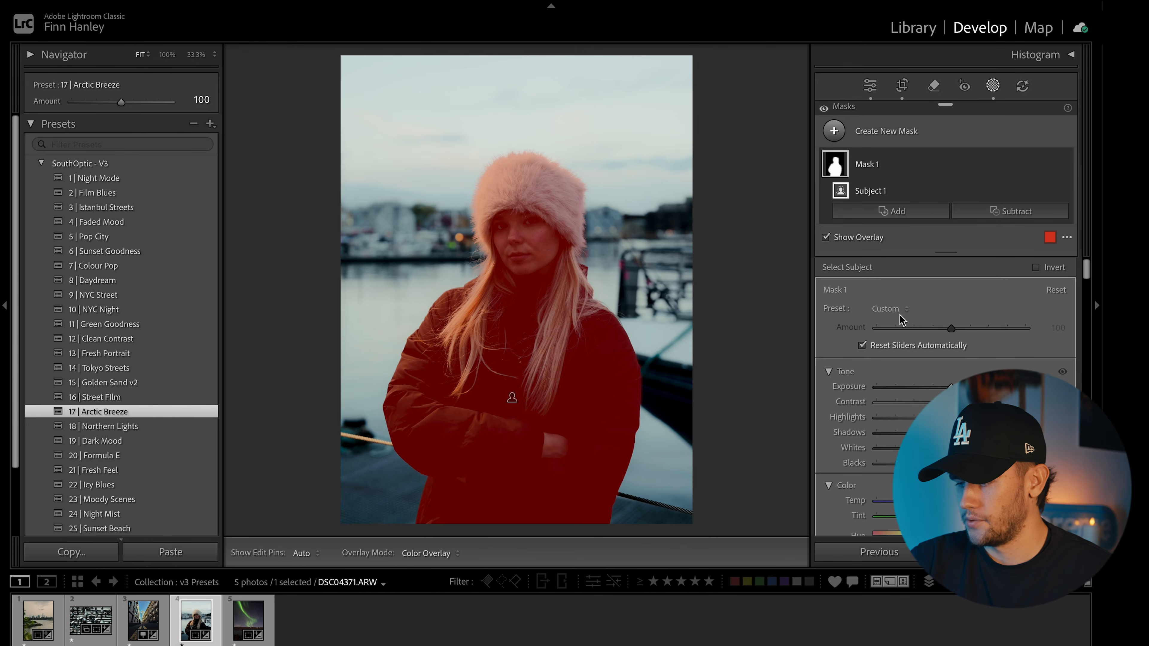
{"action": "left_click_drag", "start_coordinate": [951, 388], "coordinate": [962, 388]}
{"action": "key", "text": "o"}
{"action": "left_click_drag", "start_coordinate": [951, 434], "coordinate": [962, 434]}
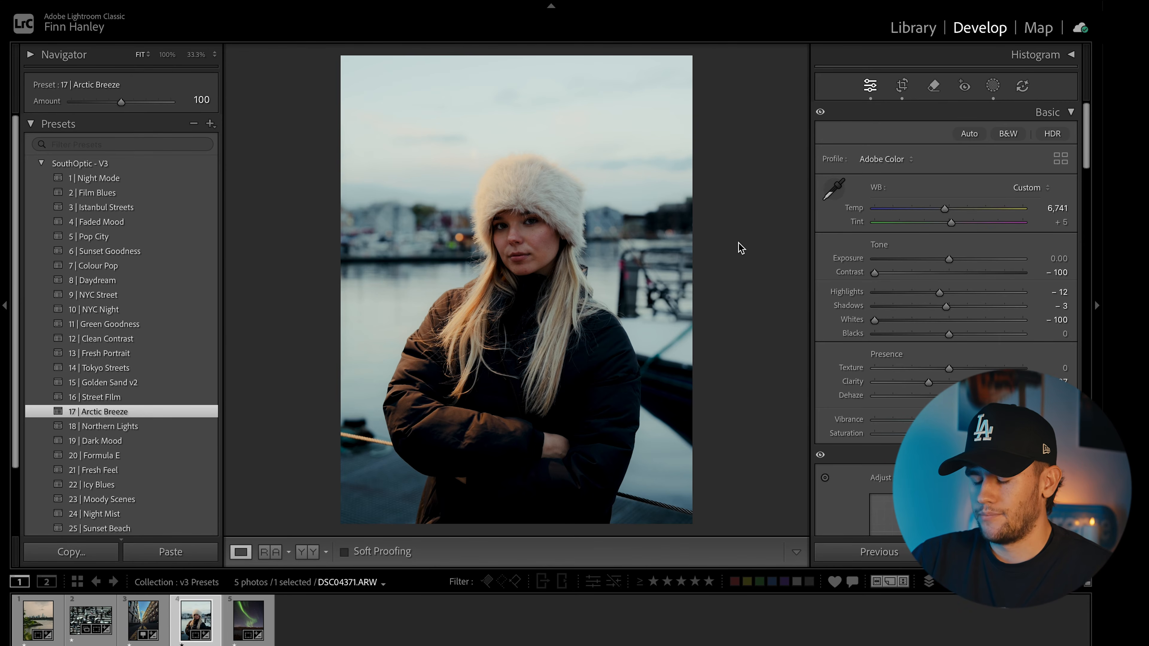
{"action": "key", "text": "backslash"}
{"action": "key", "text": "backslash"}
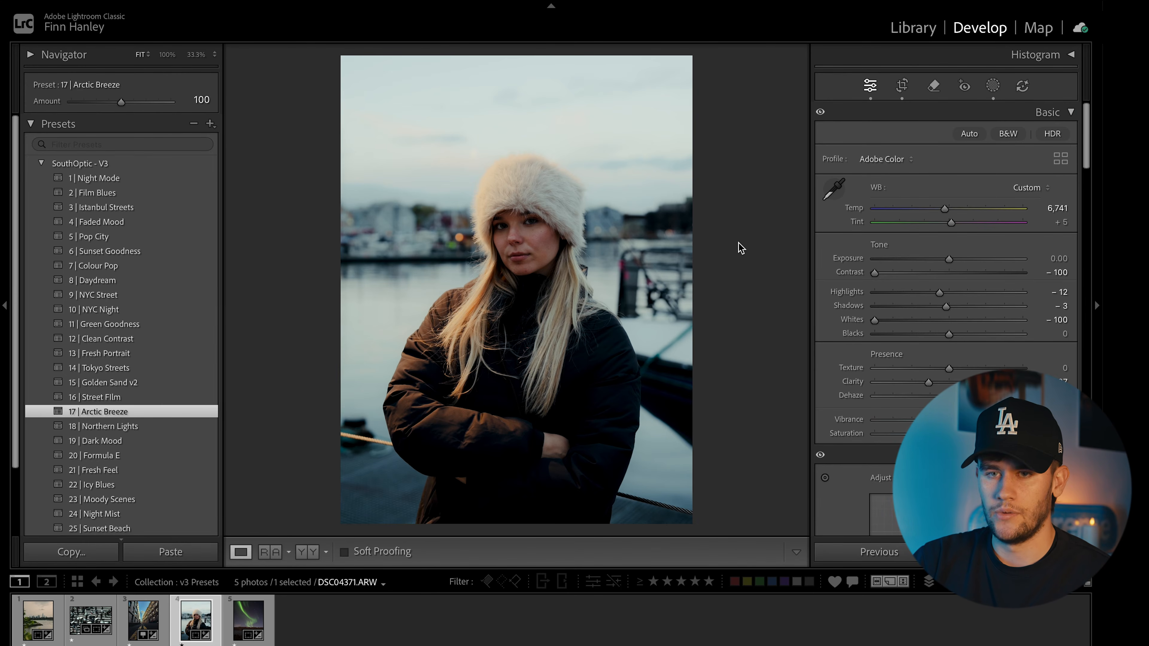
Step: Show the fur-hat portrait in Before/After view and change the comparison layout
{"action": "key", "text": "y"}
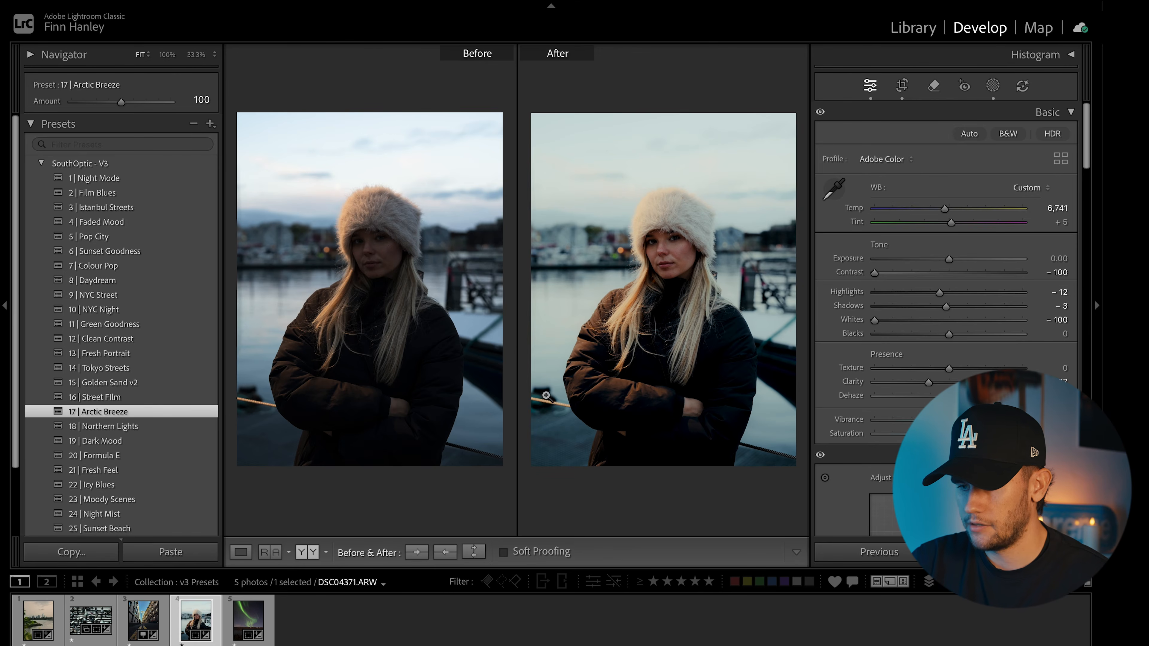
{"action": "left_click", "coordinate": [307, 552]}
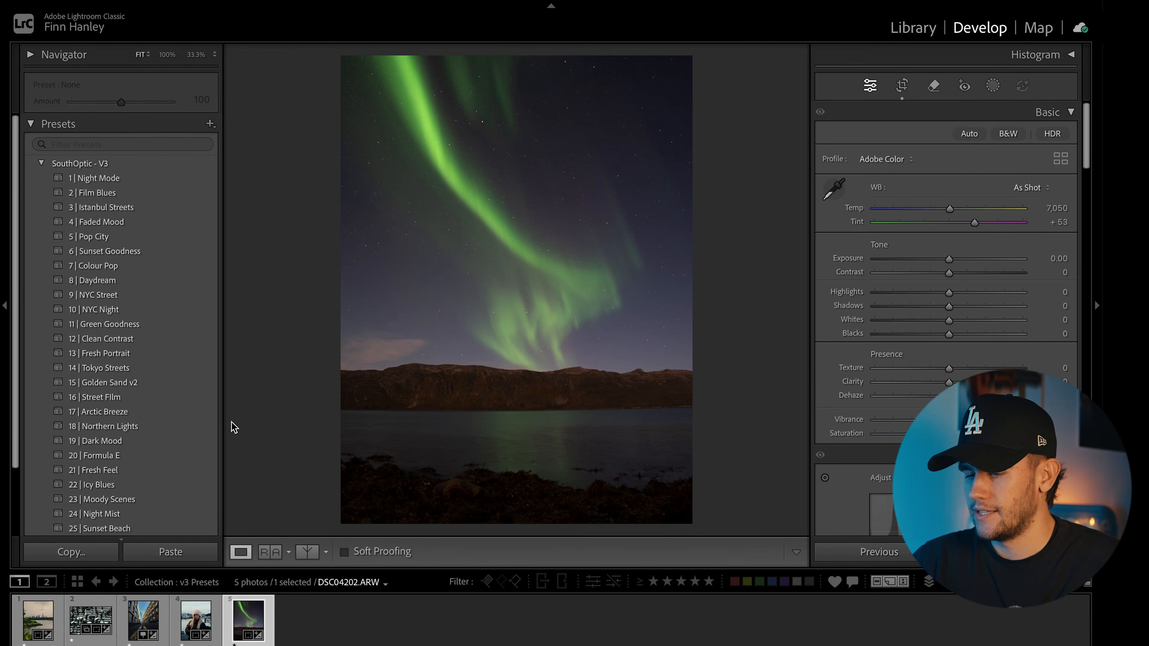
Step: Apply the 18 | Northern Lights preset to the aurora photo and flip between original and edit
{"action": "left_click", "coordinate": [189, 429]}
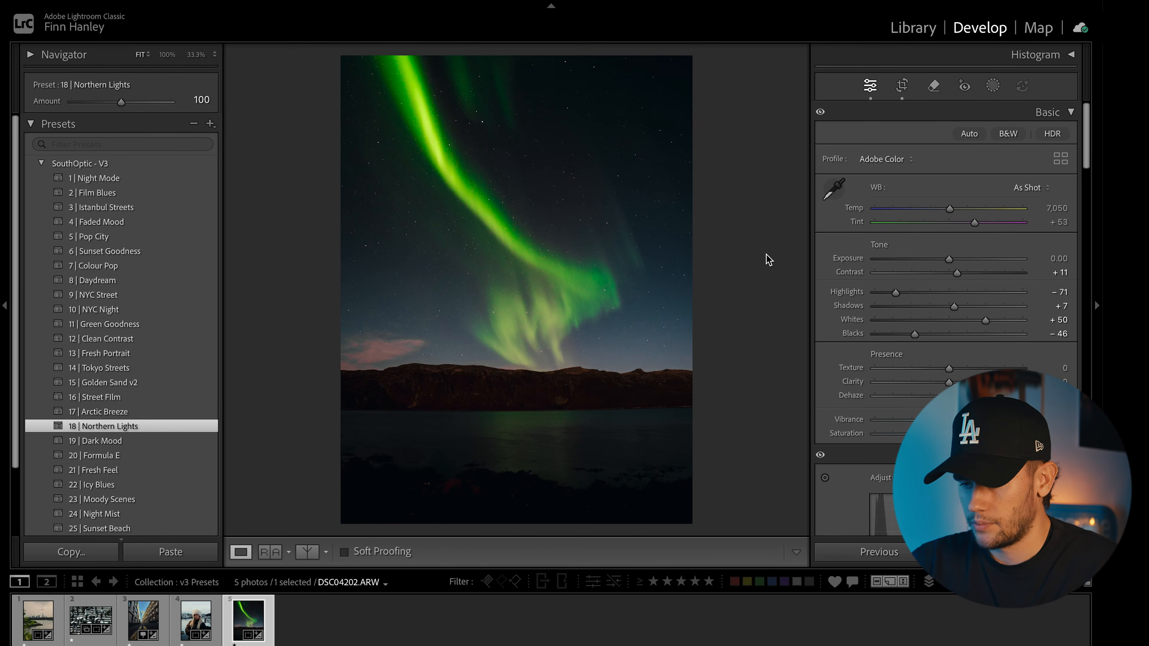
{"action": "key", "text": "backslash"}
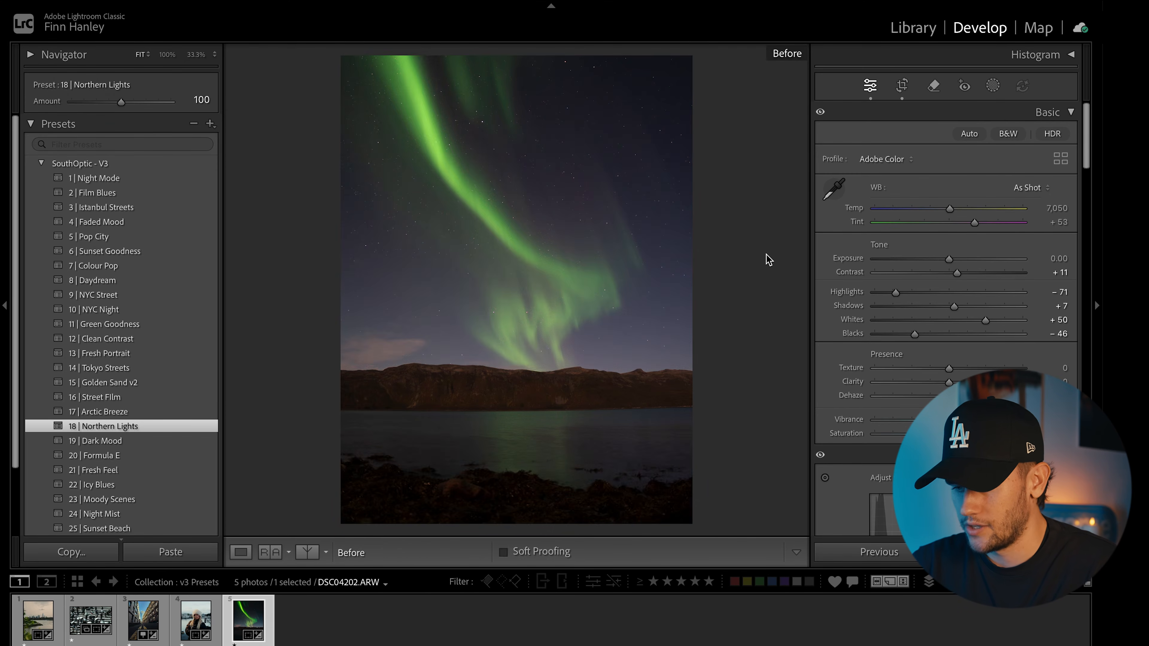
{"action": "key", "text": "backslash"}
{"action": "key", "text": "backslash"}
{"action": "key", "text": "backslash"}
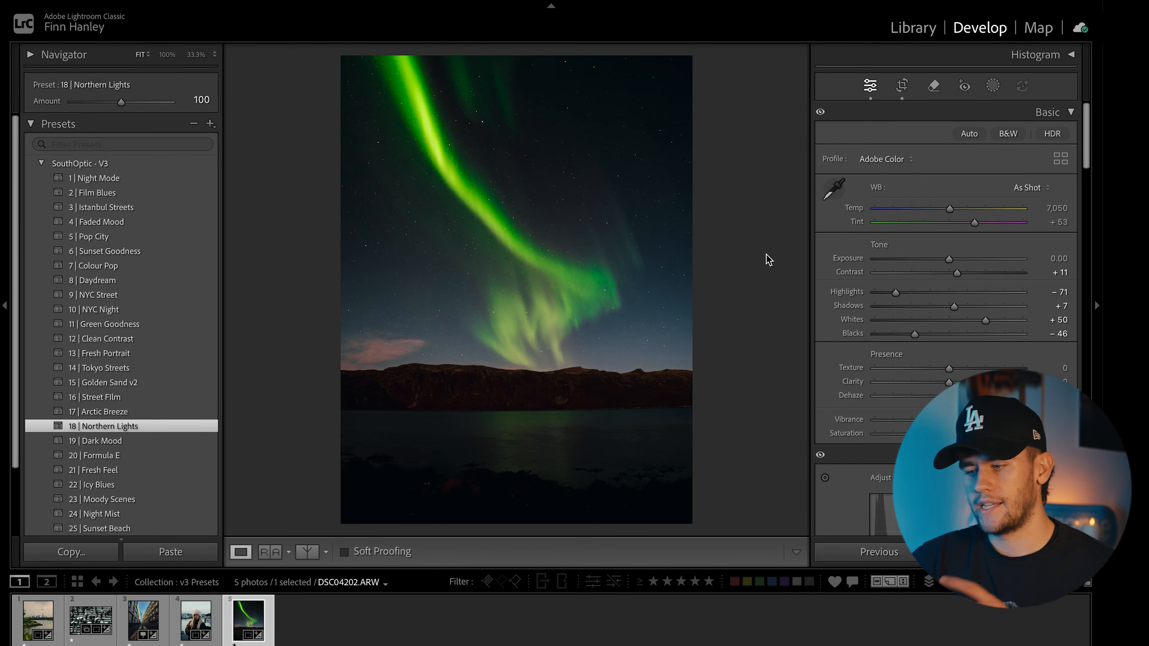
{"action": "key", "text": "backslash"}
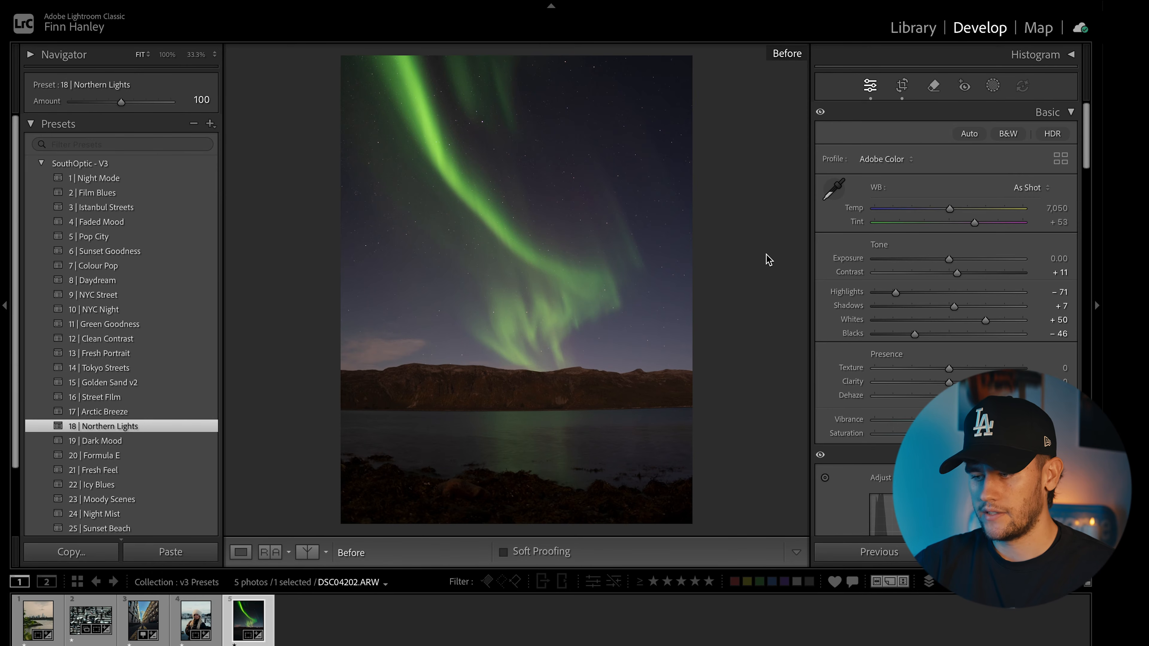
{"action": "key", "text": "backslash"}
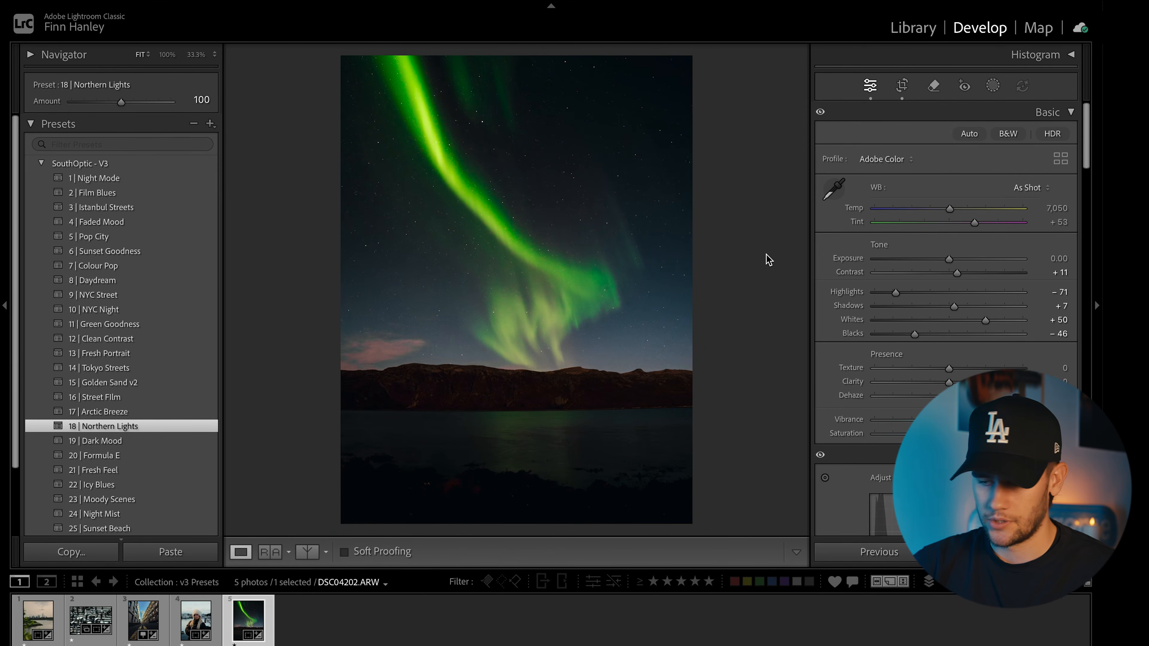
{"action": "key", "text": "backslash"}
{"action": "key", "text": "backslash"}
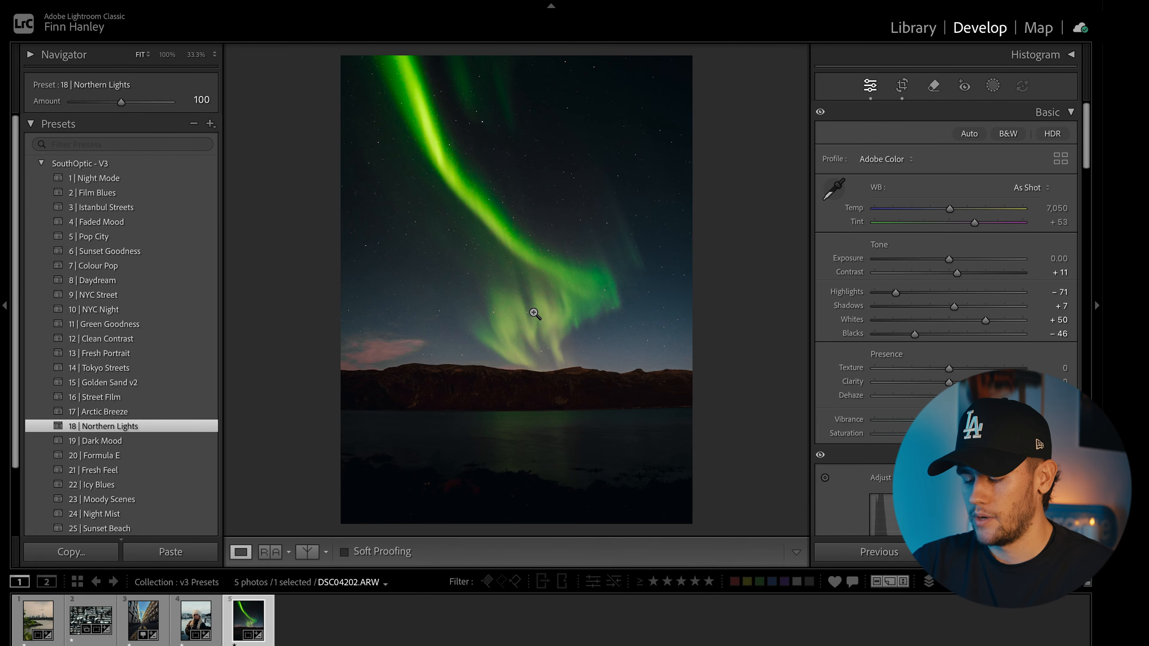
Step: Drag a linear gradient mask up over the lake and foreground, hiding then showing its overlay
{"action": "key", "text": "m"}
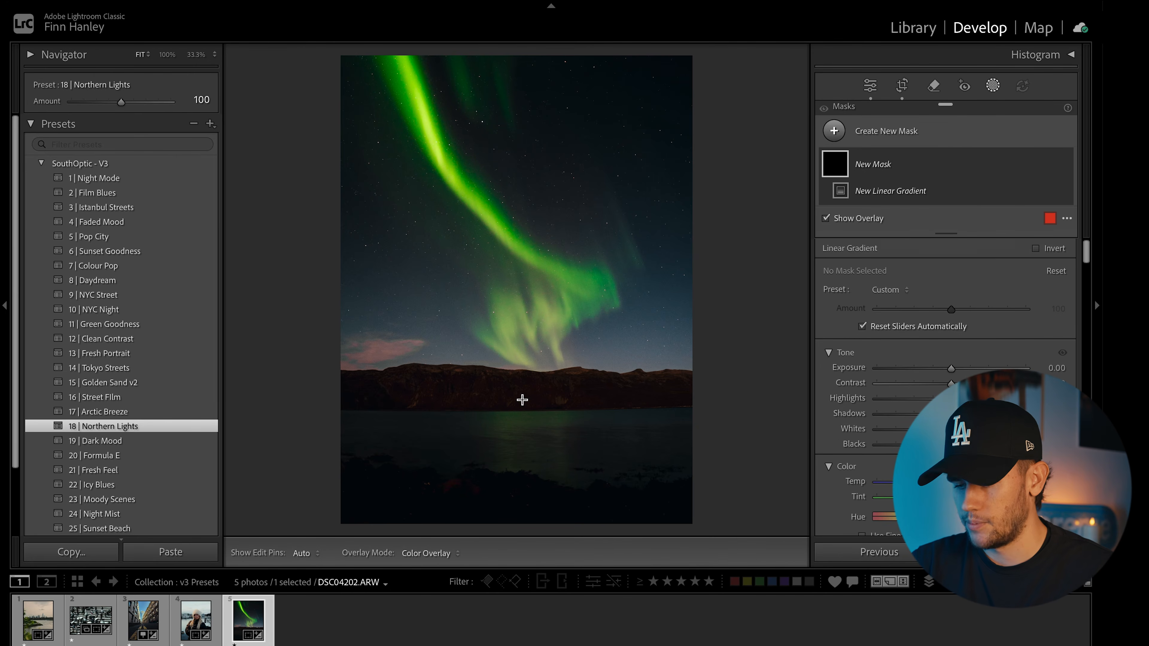
{"action": "left_click_drag", "start_coordinate": [515, 438], "coordinate": [516, 368]}
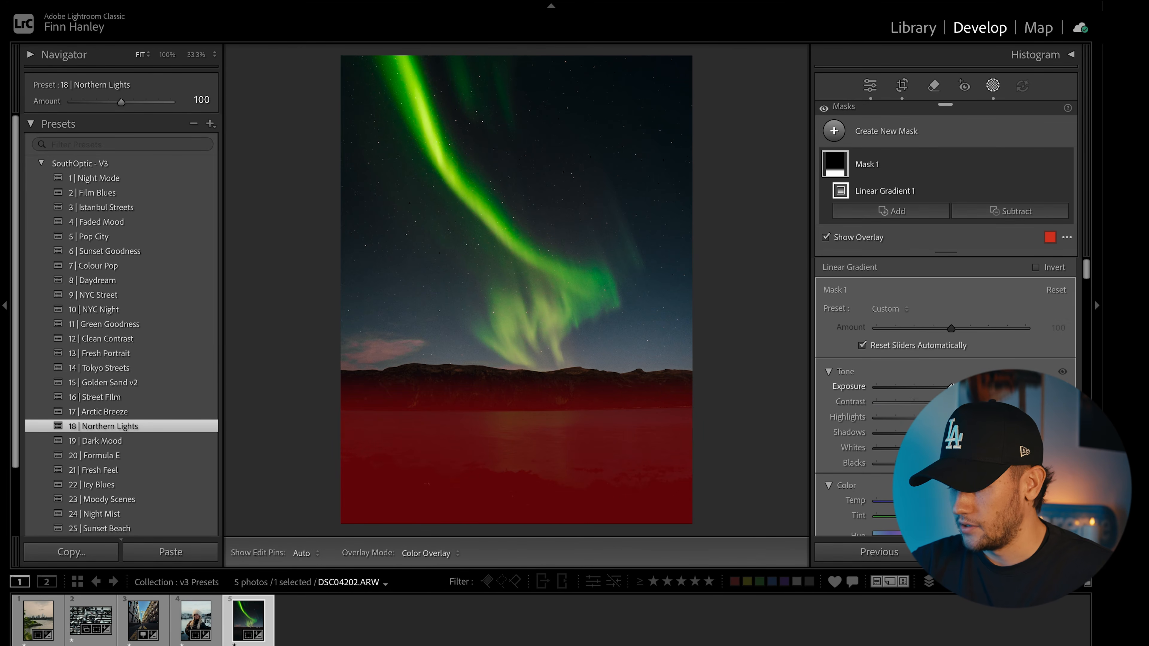
{"action": "key", "text": "o"}
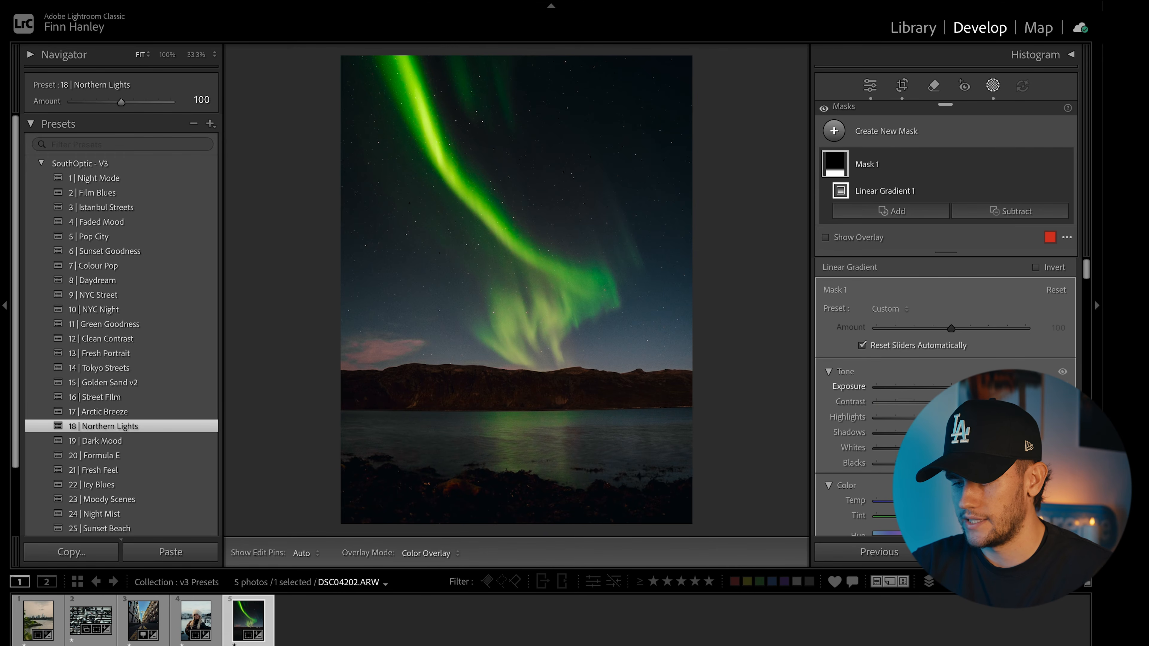
{"action": "key", "text": "o"}
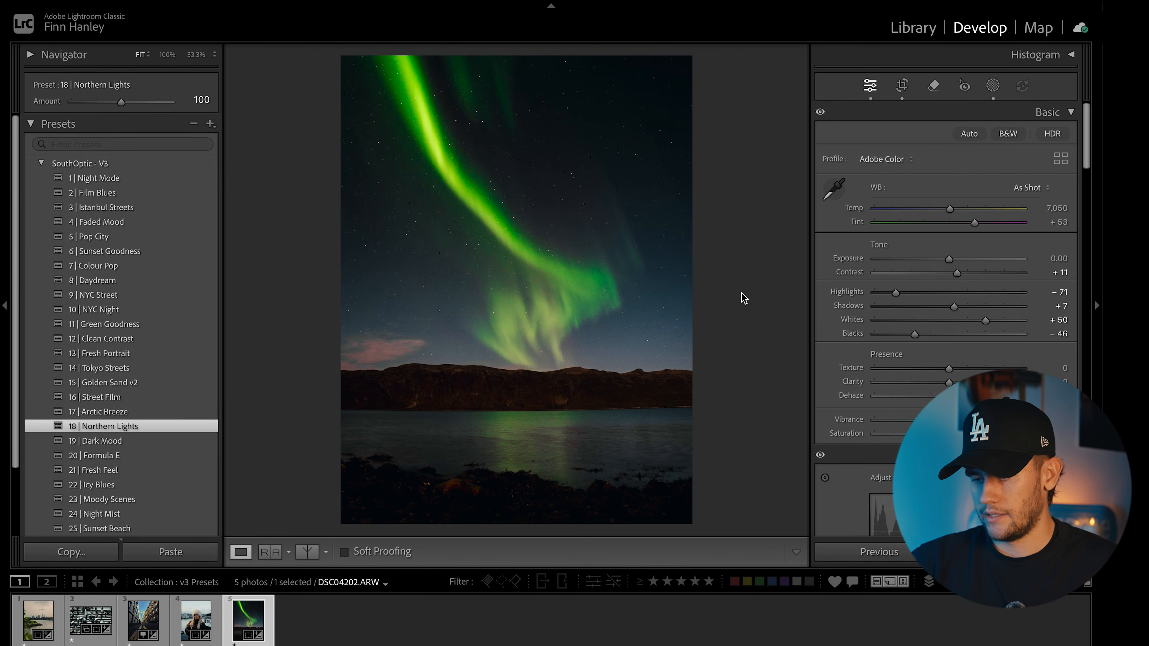
Step: Compare the aurora photo with its original, then zoom to 1:1 on the lake shoreline
{"action": "key", "text": "backslash"}
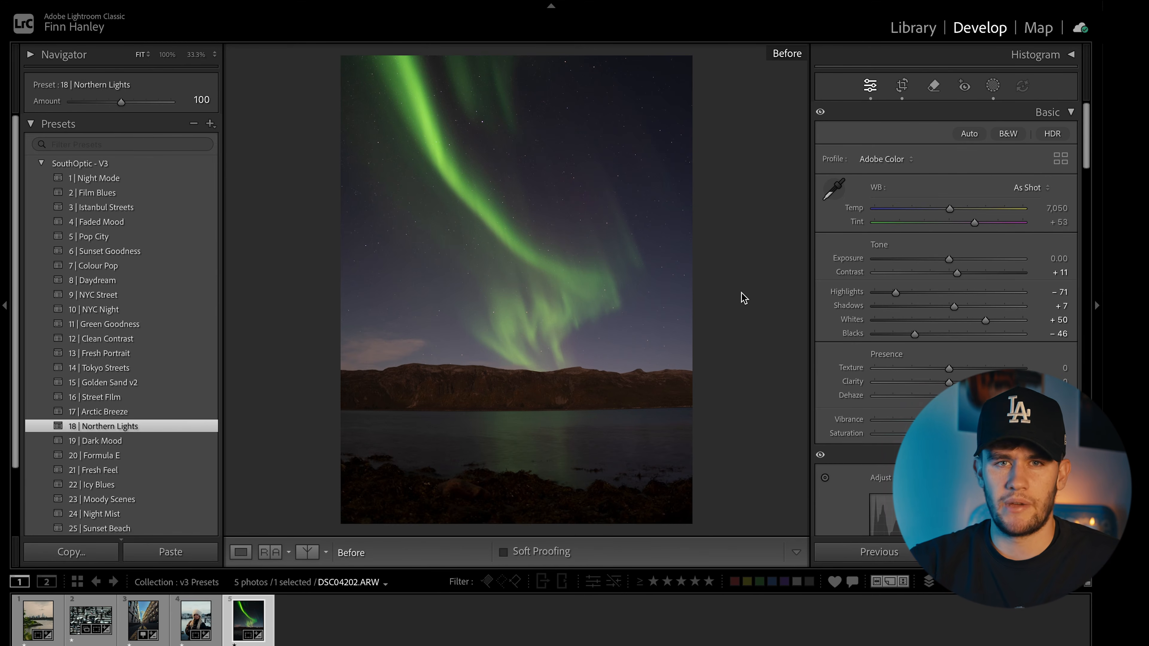
{"action": "key", "text": "backslash"}
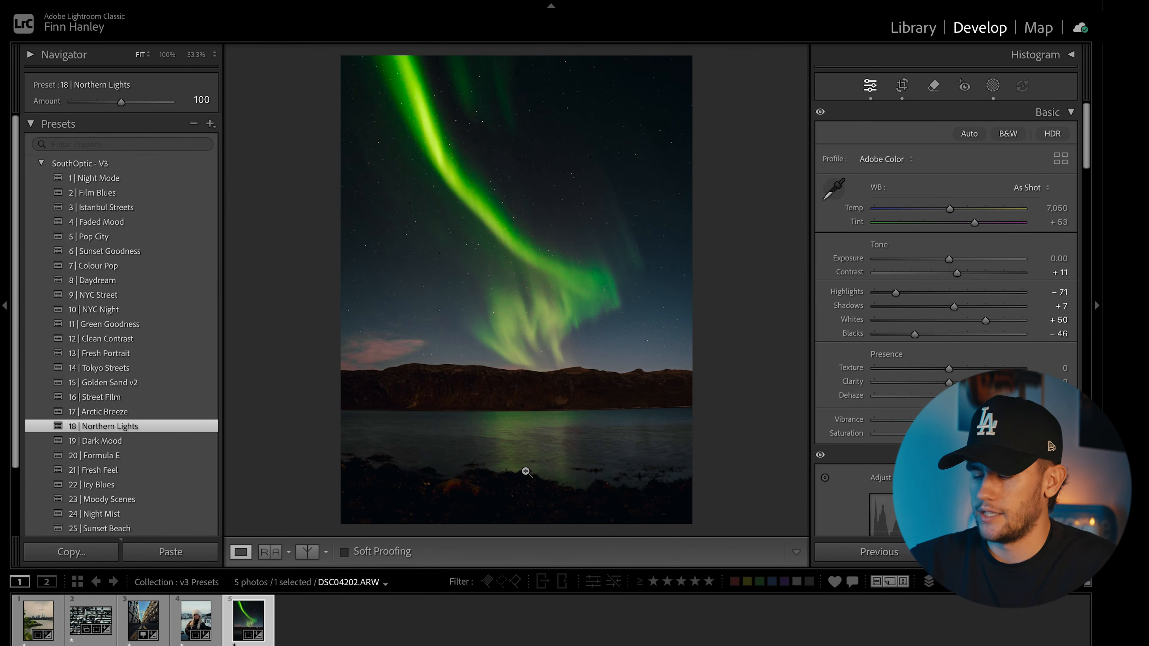
{"action": "left_click", "coordinate": [526, 472]}
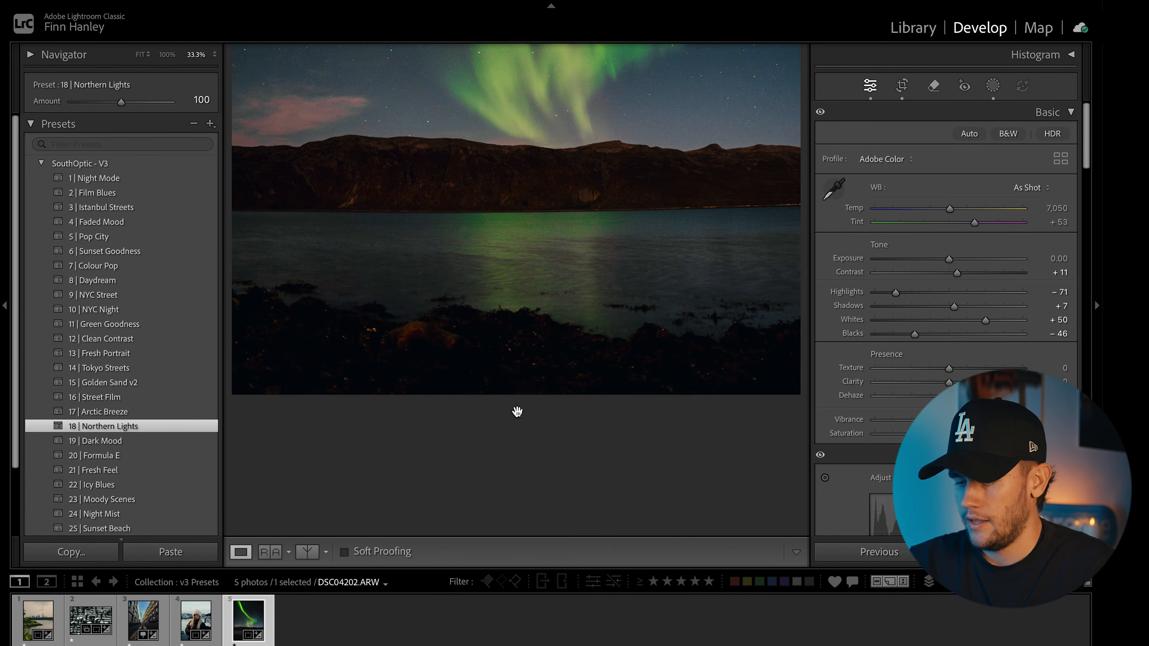